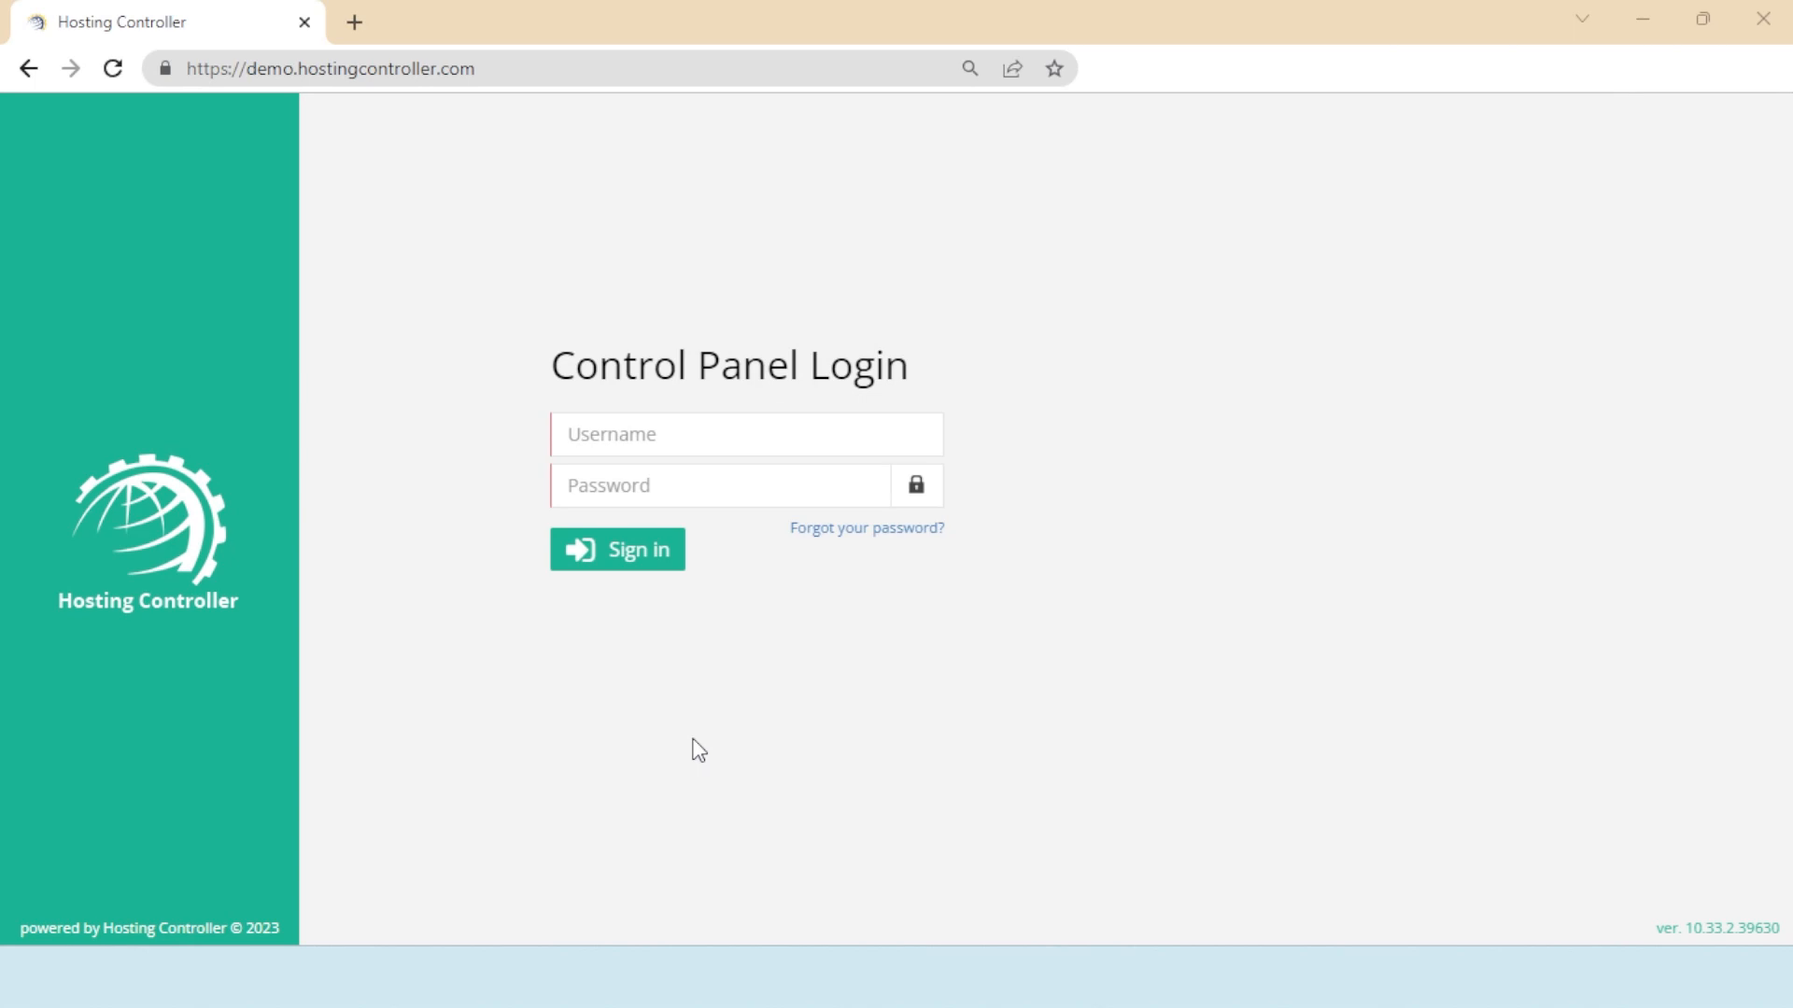
- Sign in to the control panel as hcadmin with the account password
click(613, 433)
text(hcadmin)
key(Tab)
text(******)
key(Return)
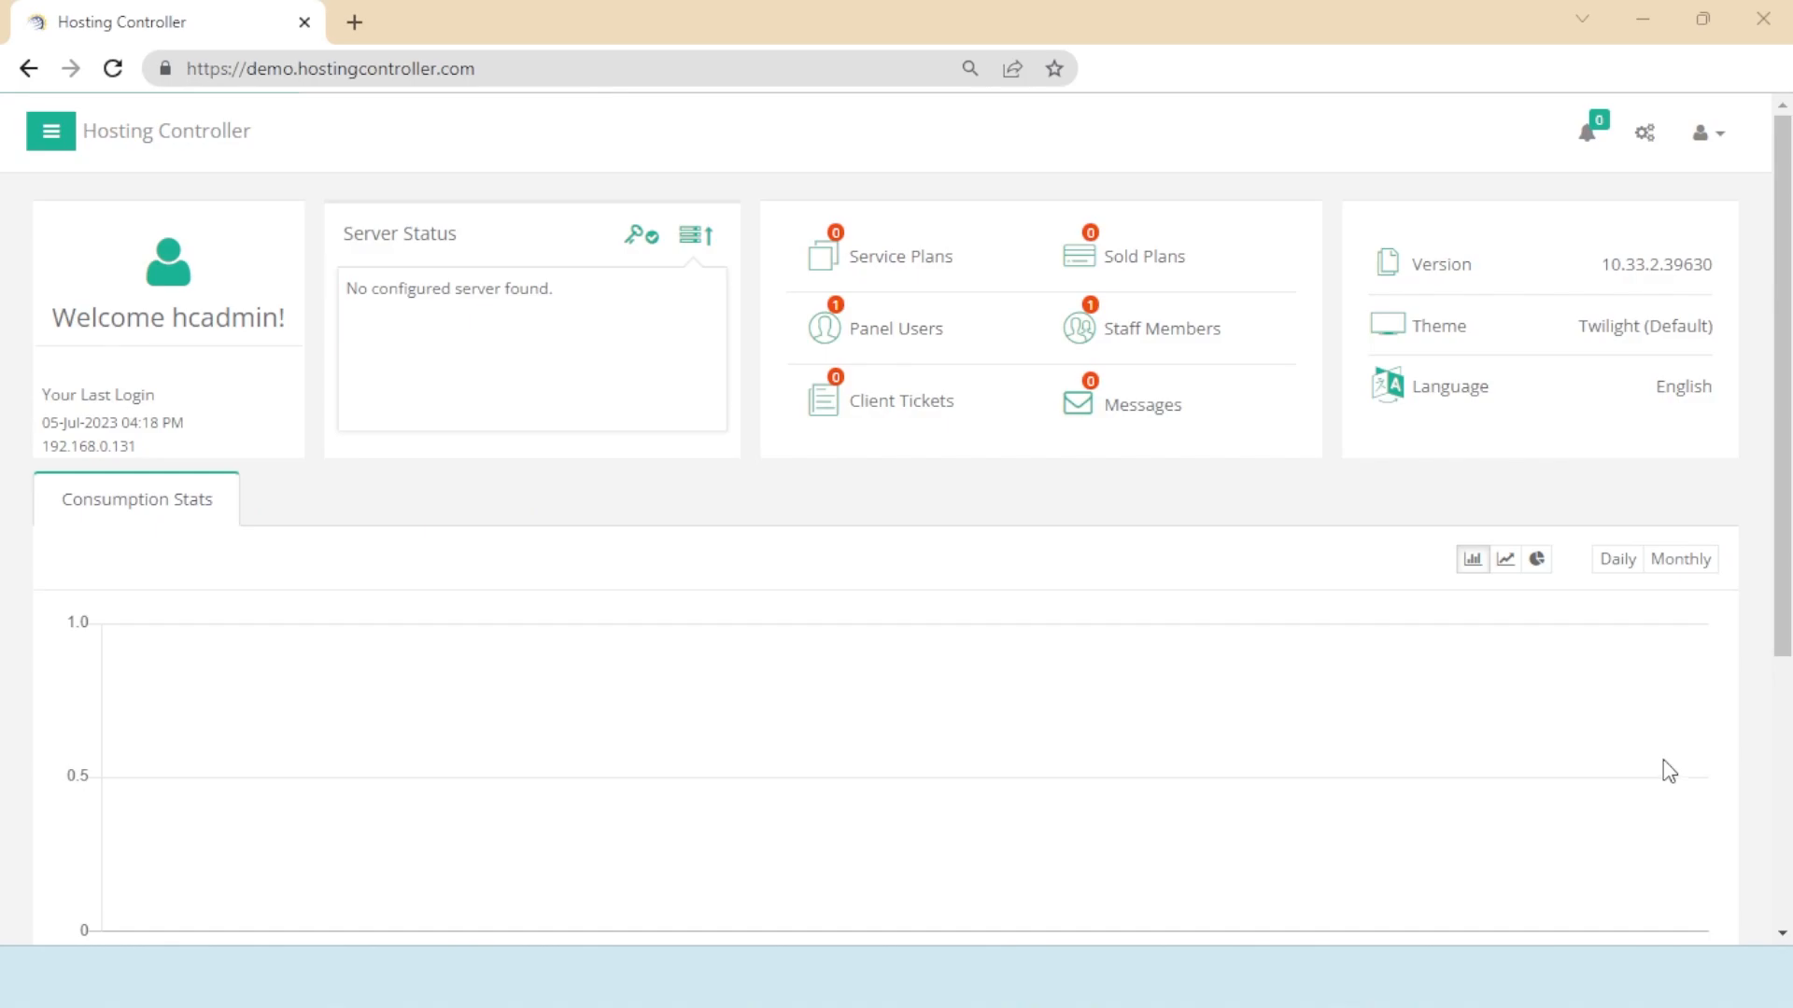
- Enable on-premises IaaS Computing with VMware as the provider in the cluster settings, and save the change
scroll(1663, 760, down, 4)
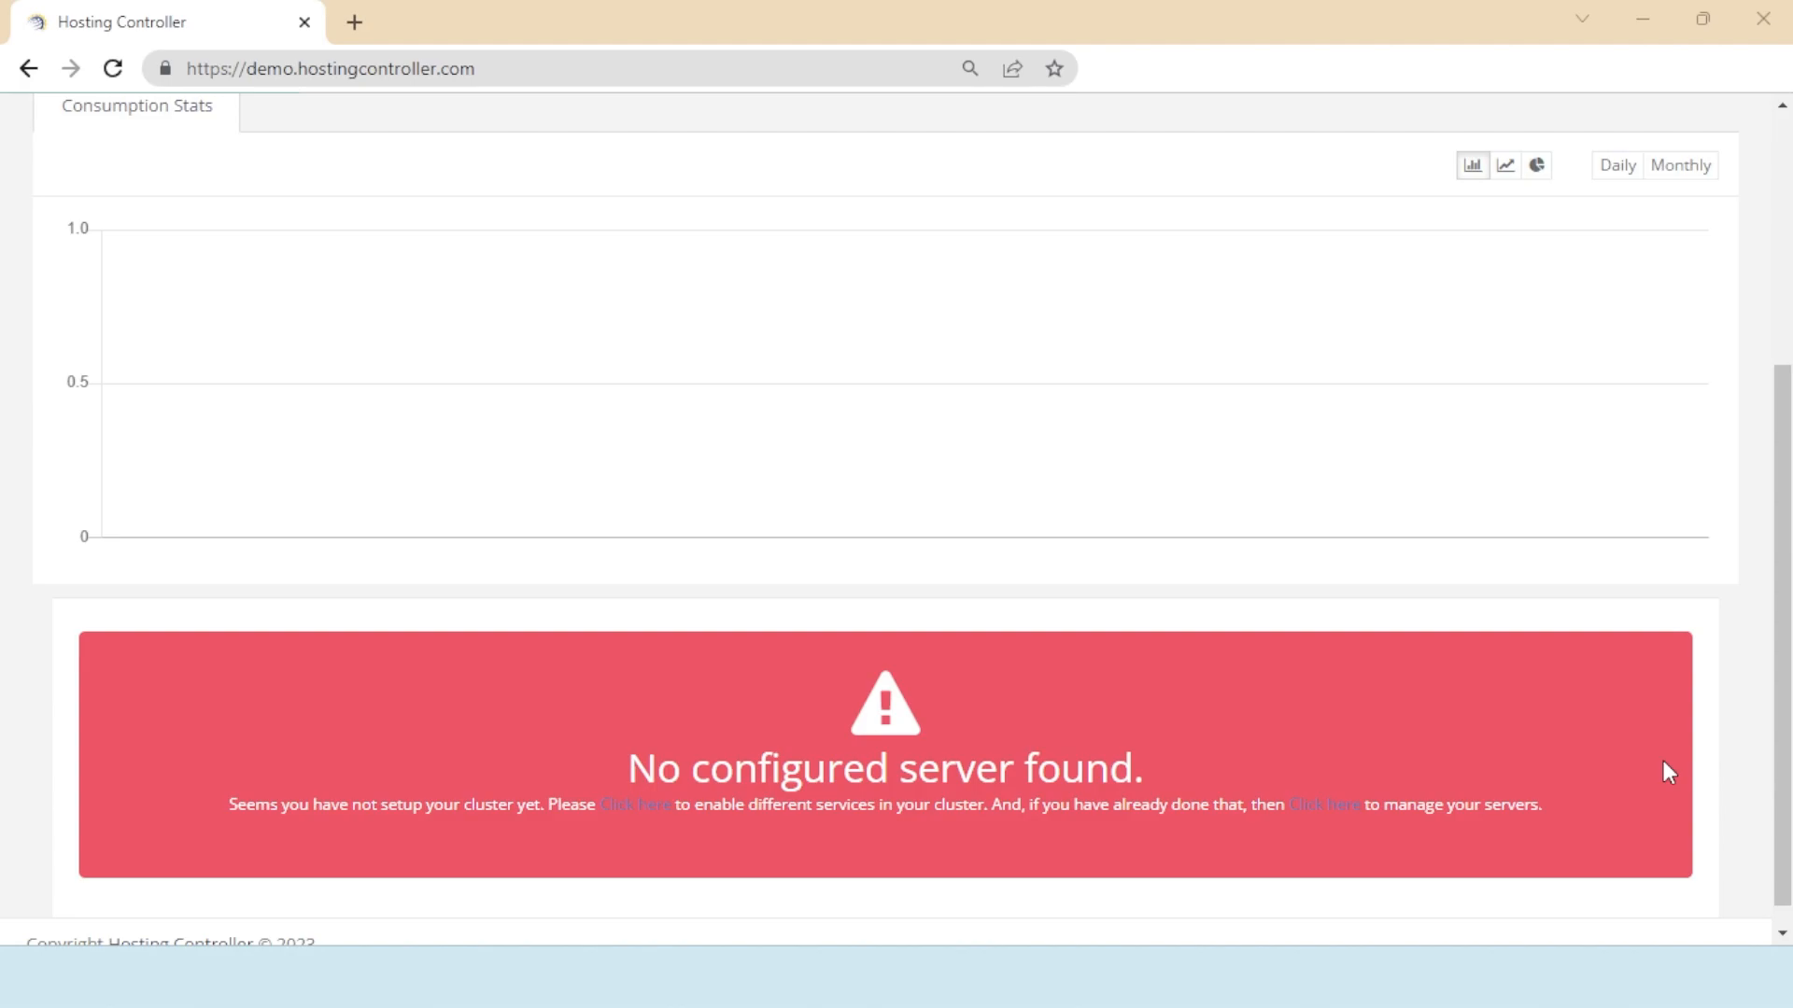
scroll(1669, 772, up, 5)
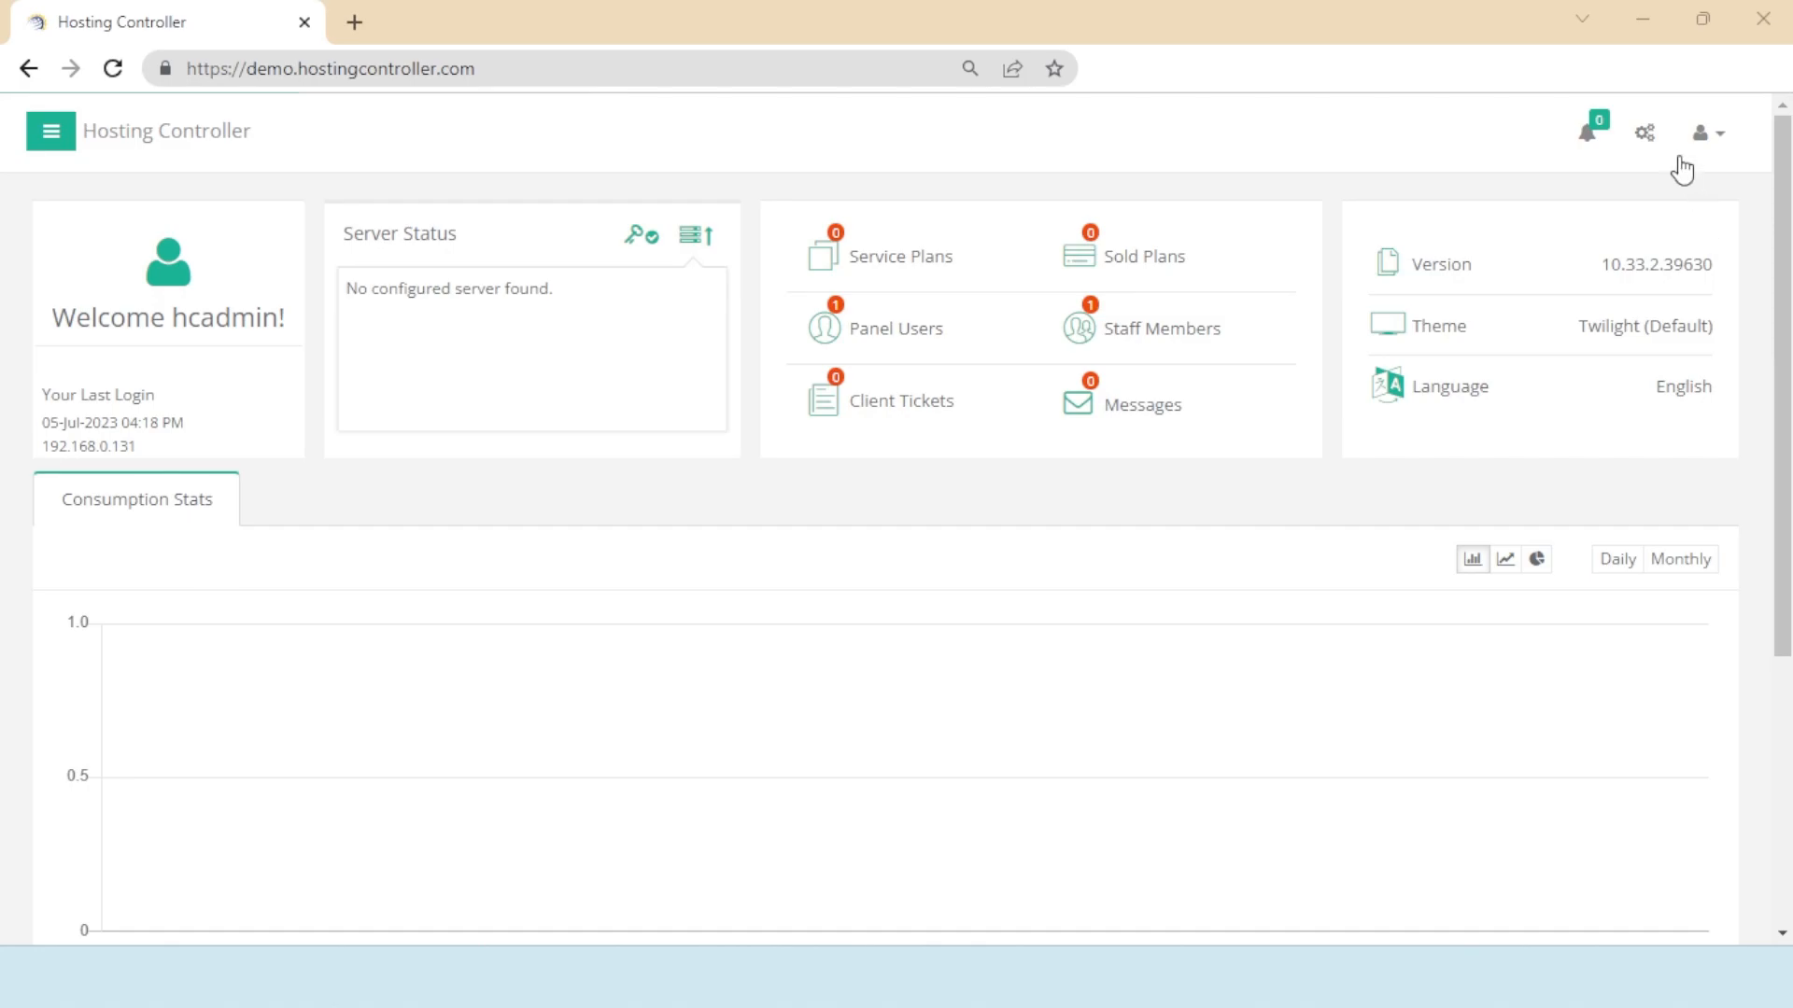
click(1632, 142)
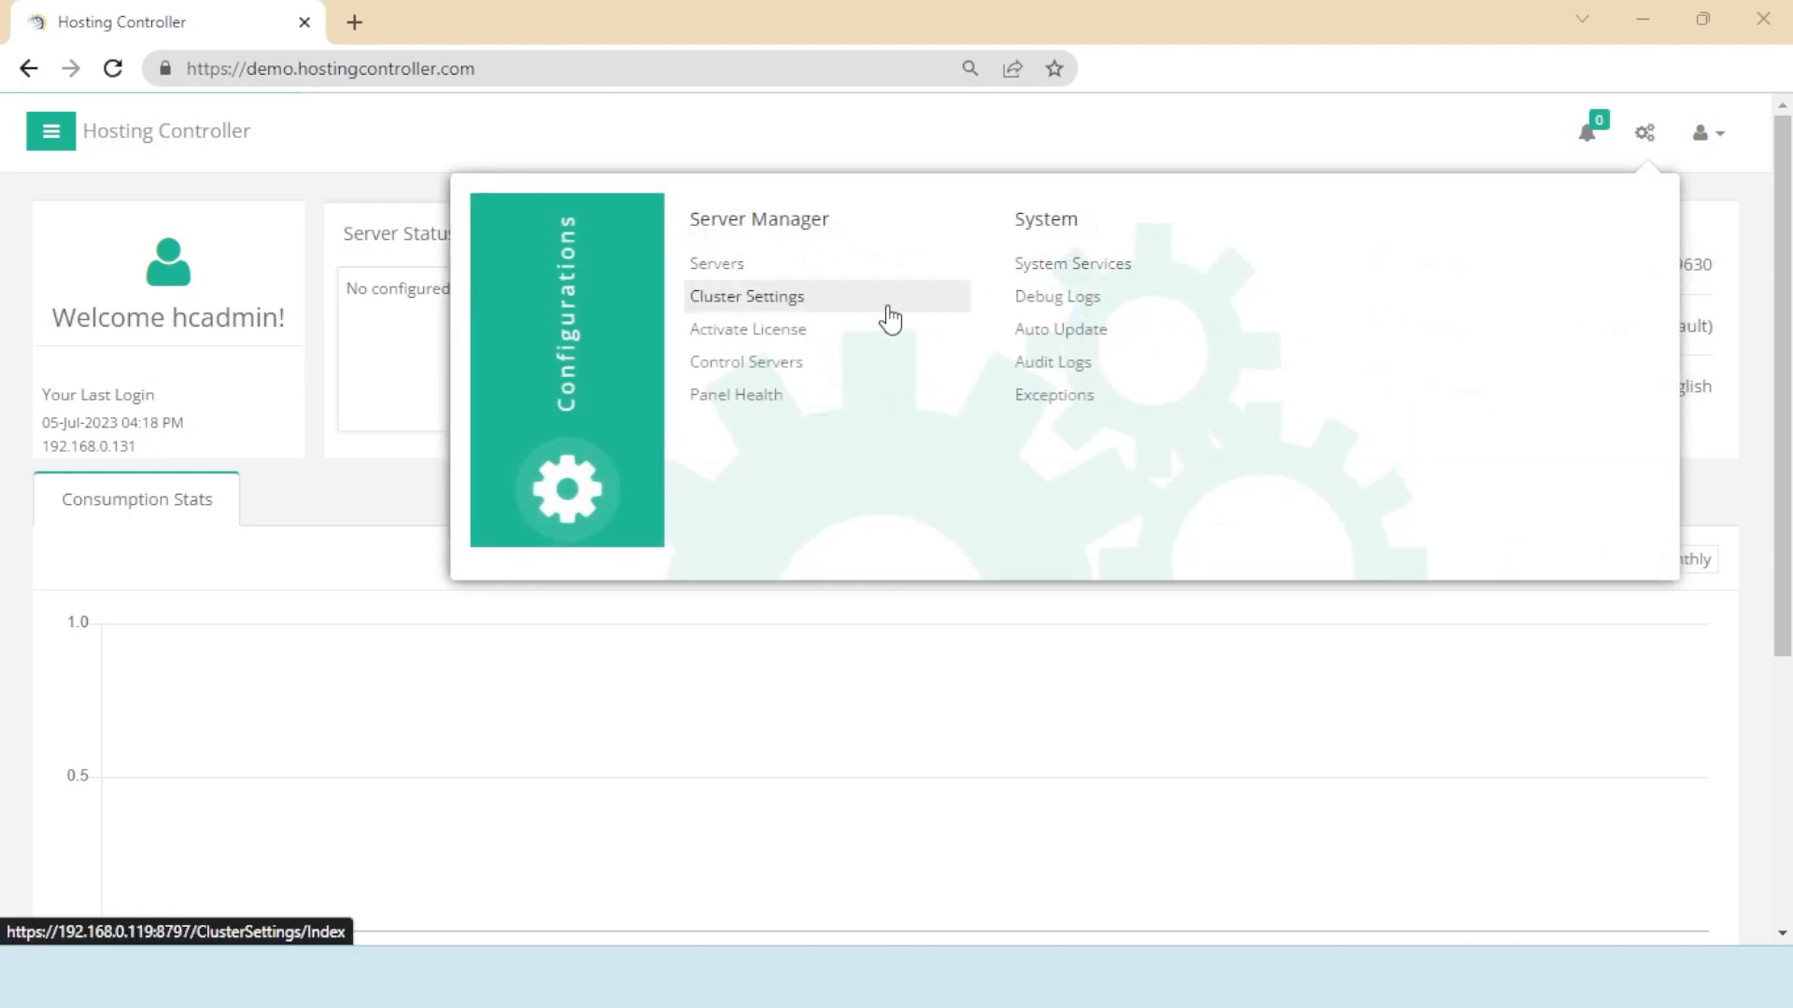
click(892, 318)
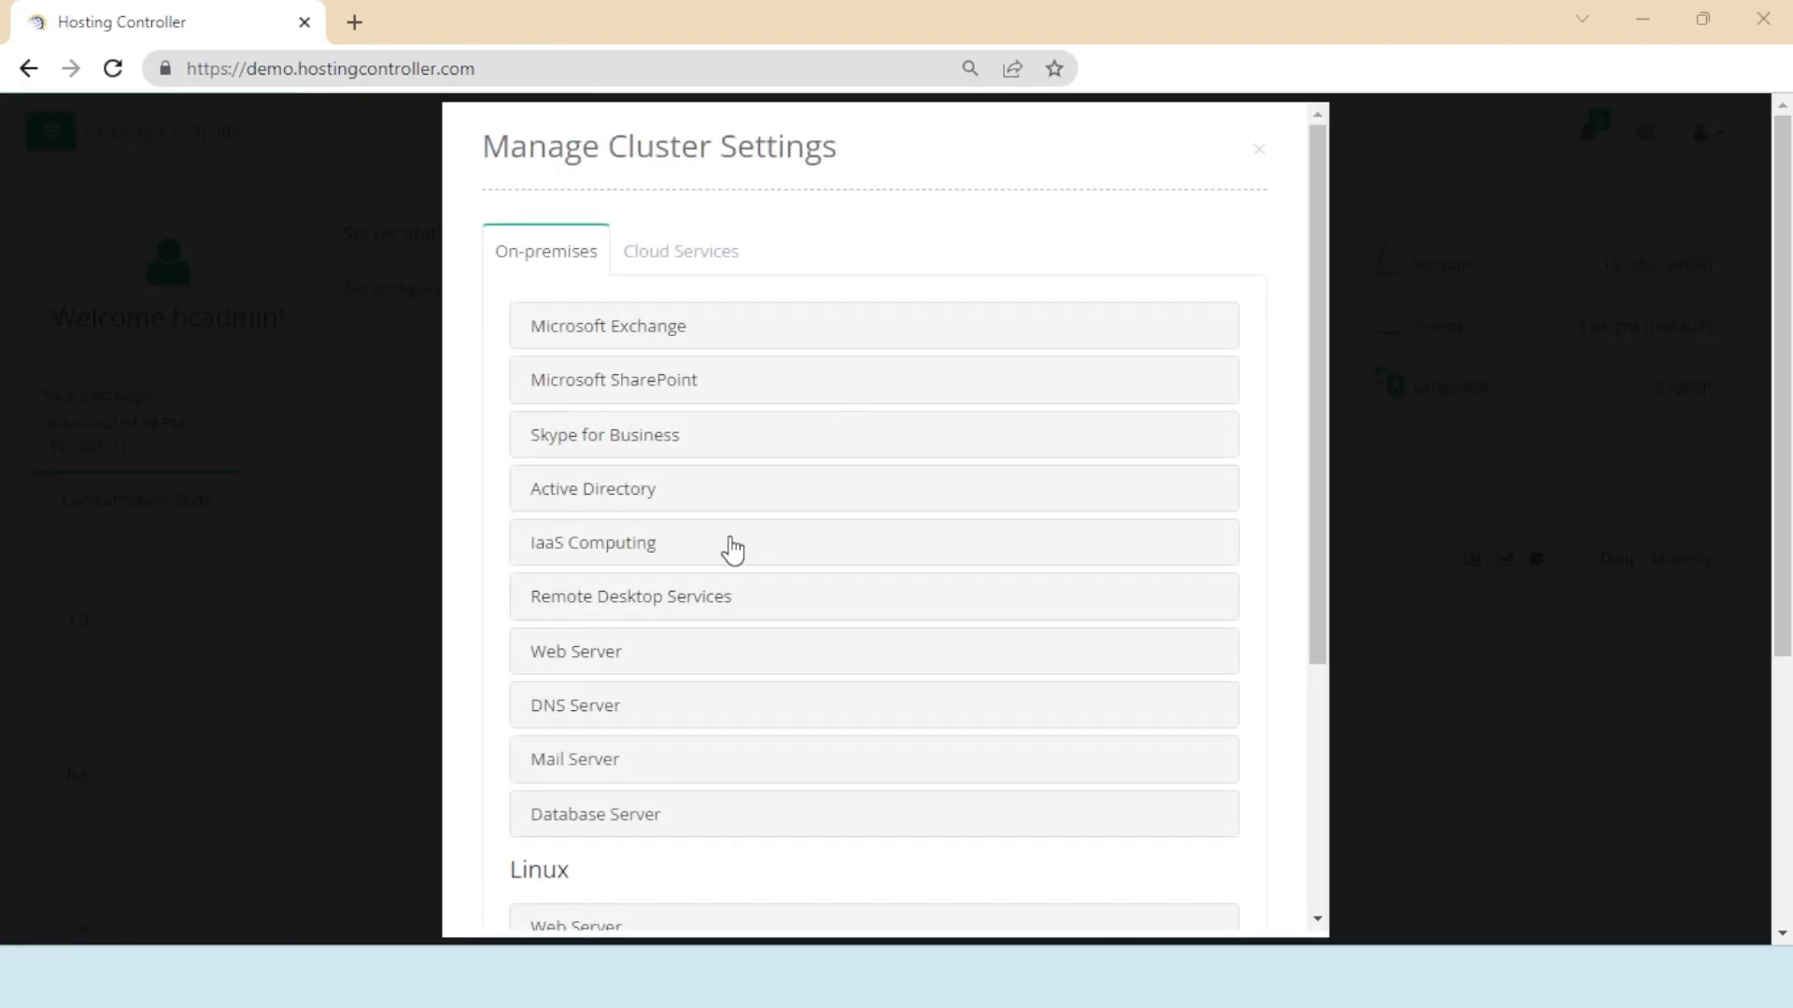
click(732, 549)
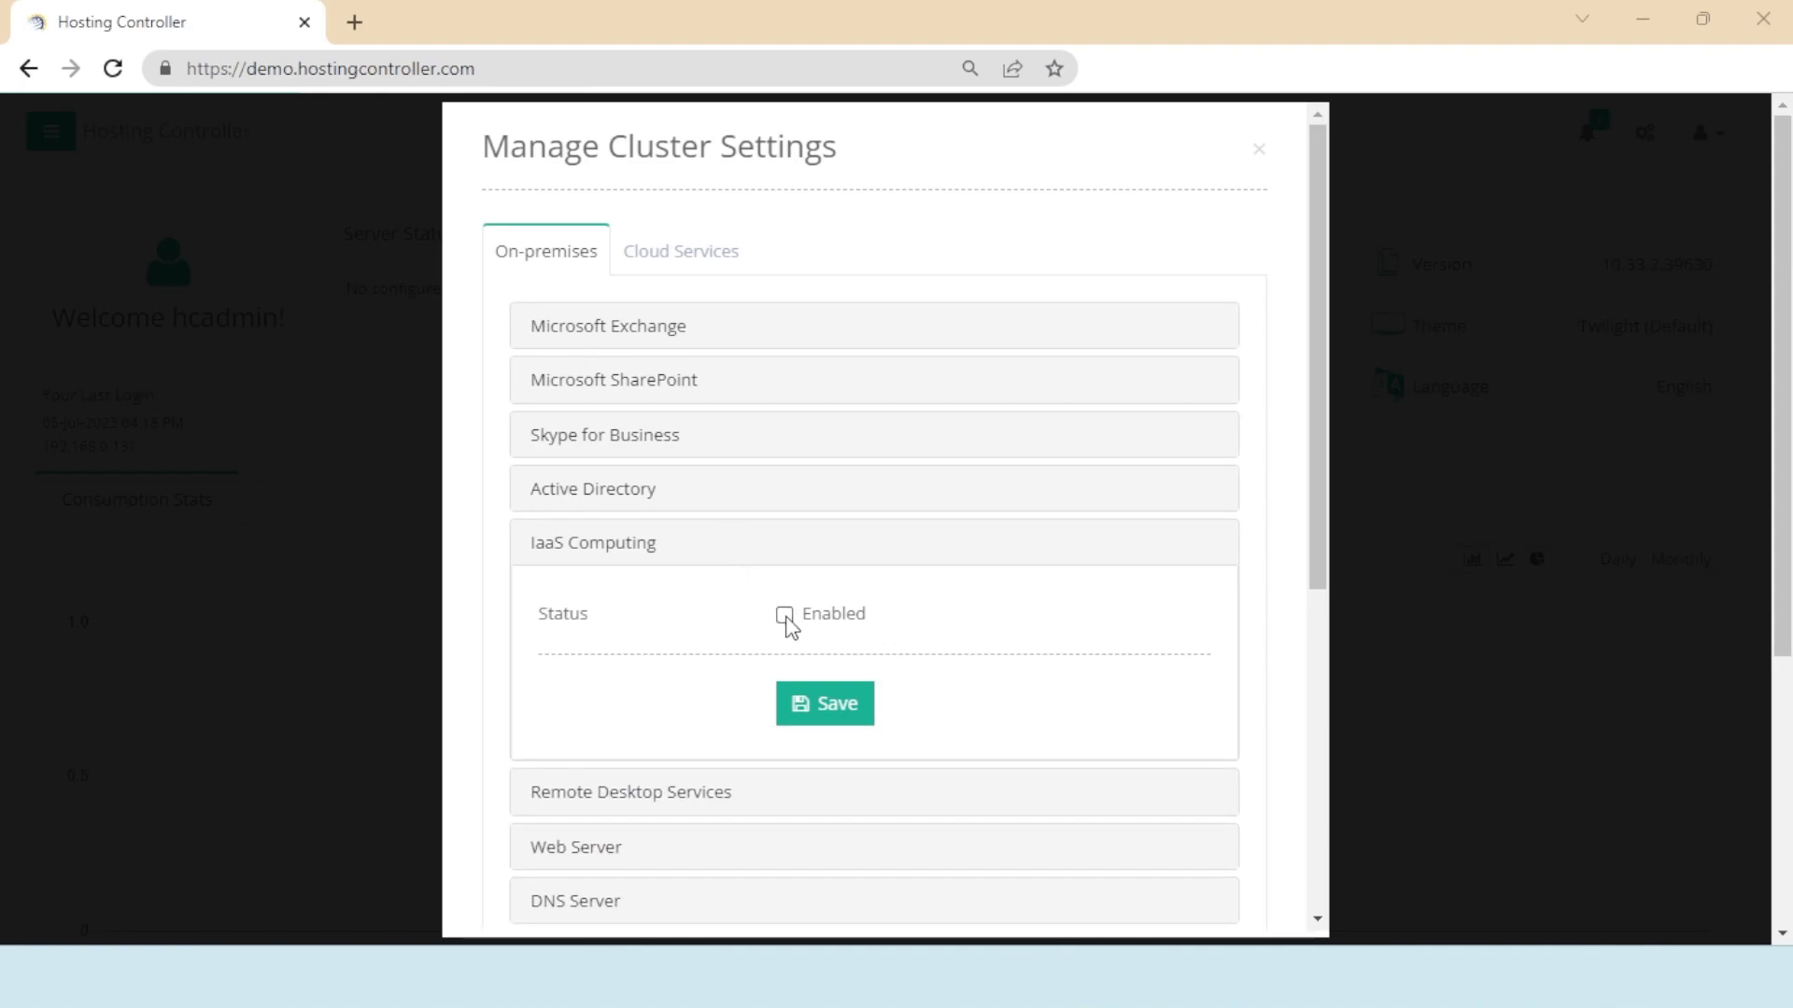
click(784, 616)
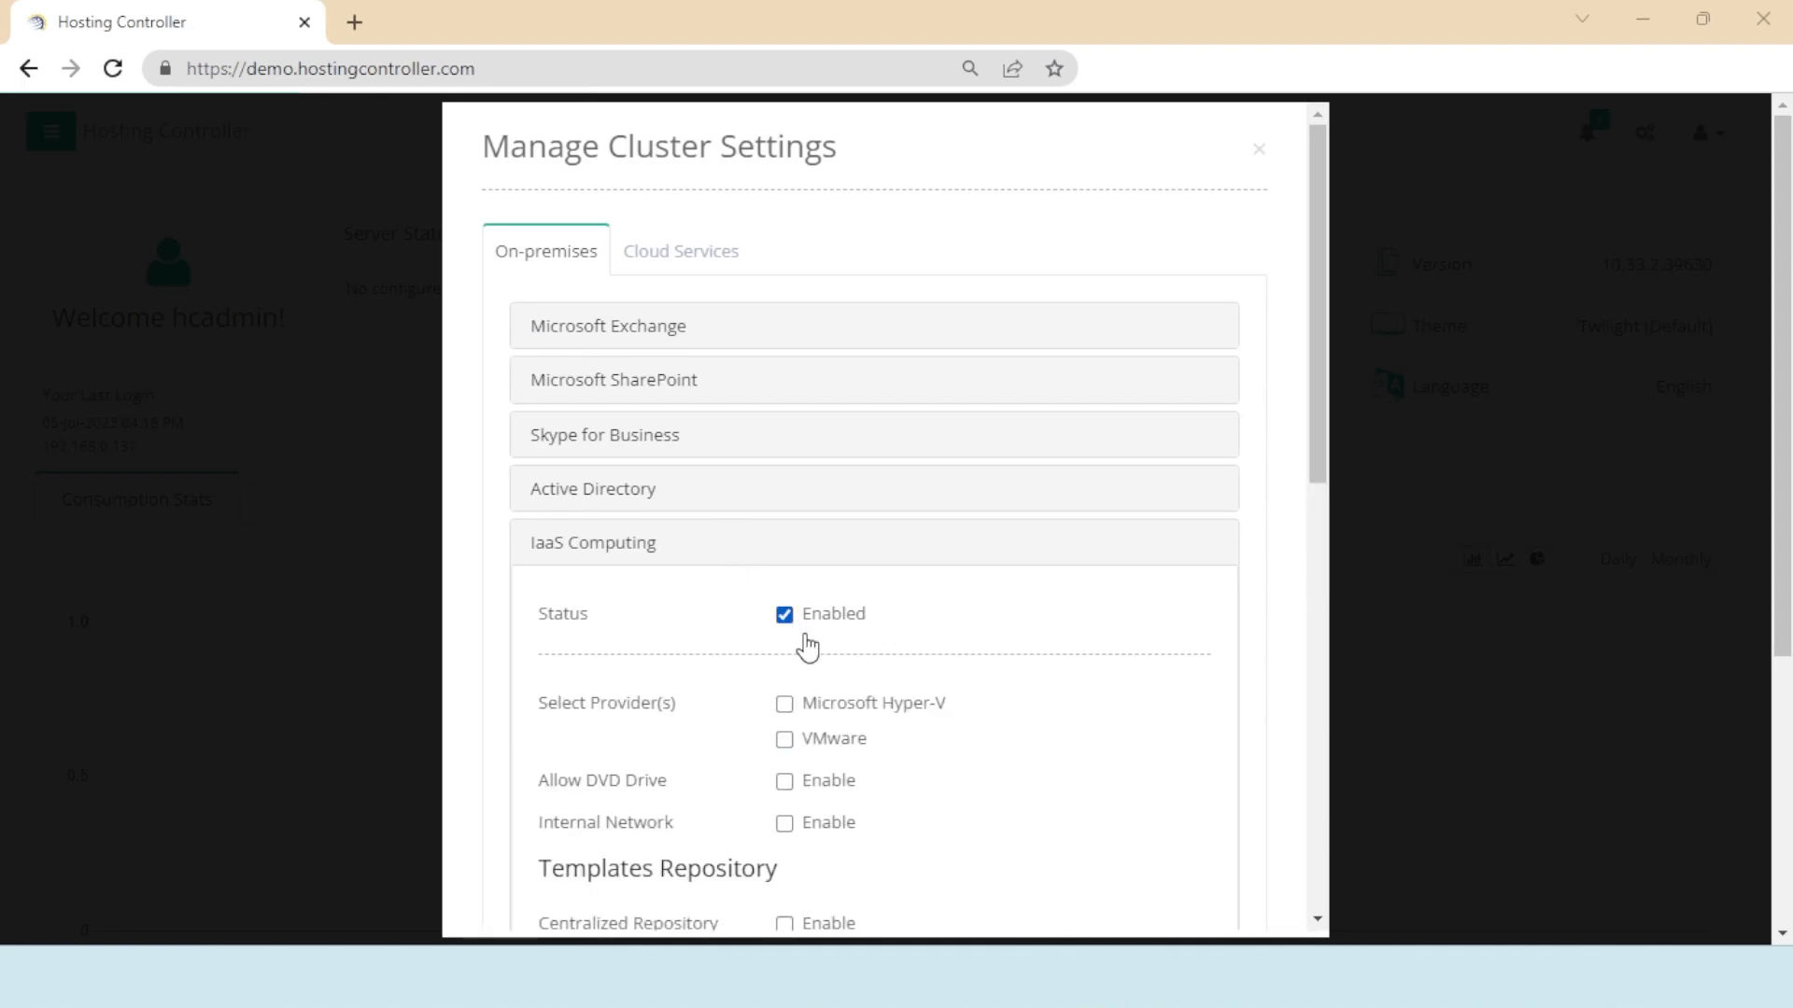
click(784, 739)
scroll(791, 754, down, 3)
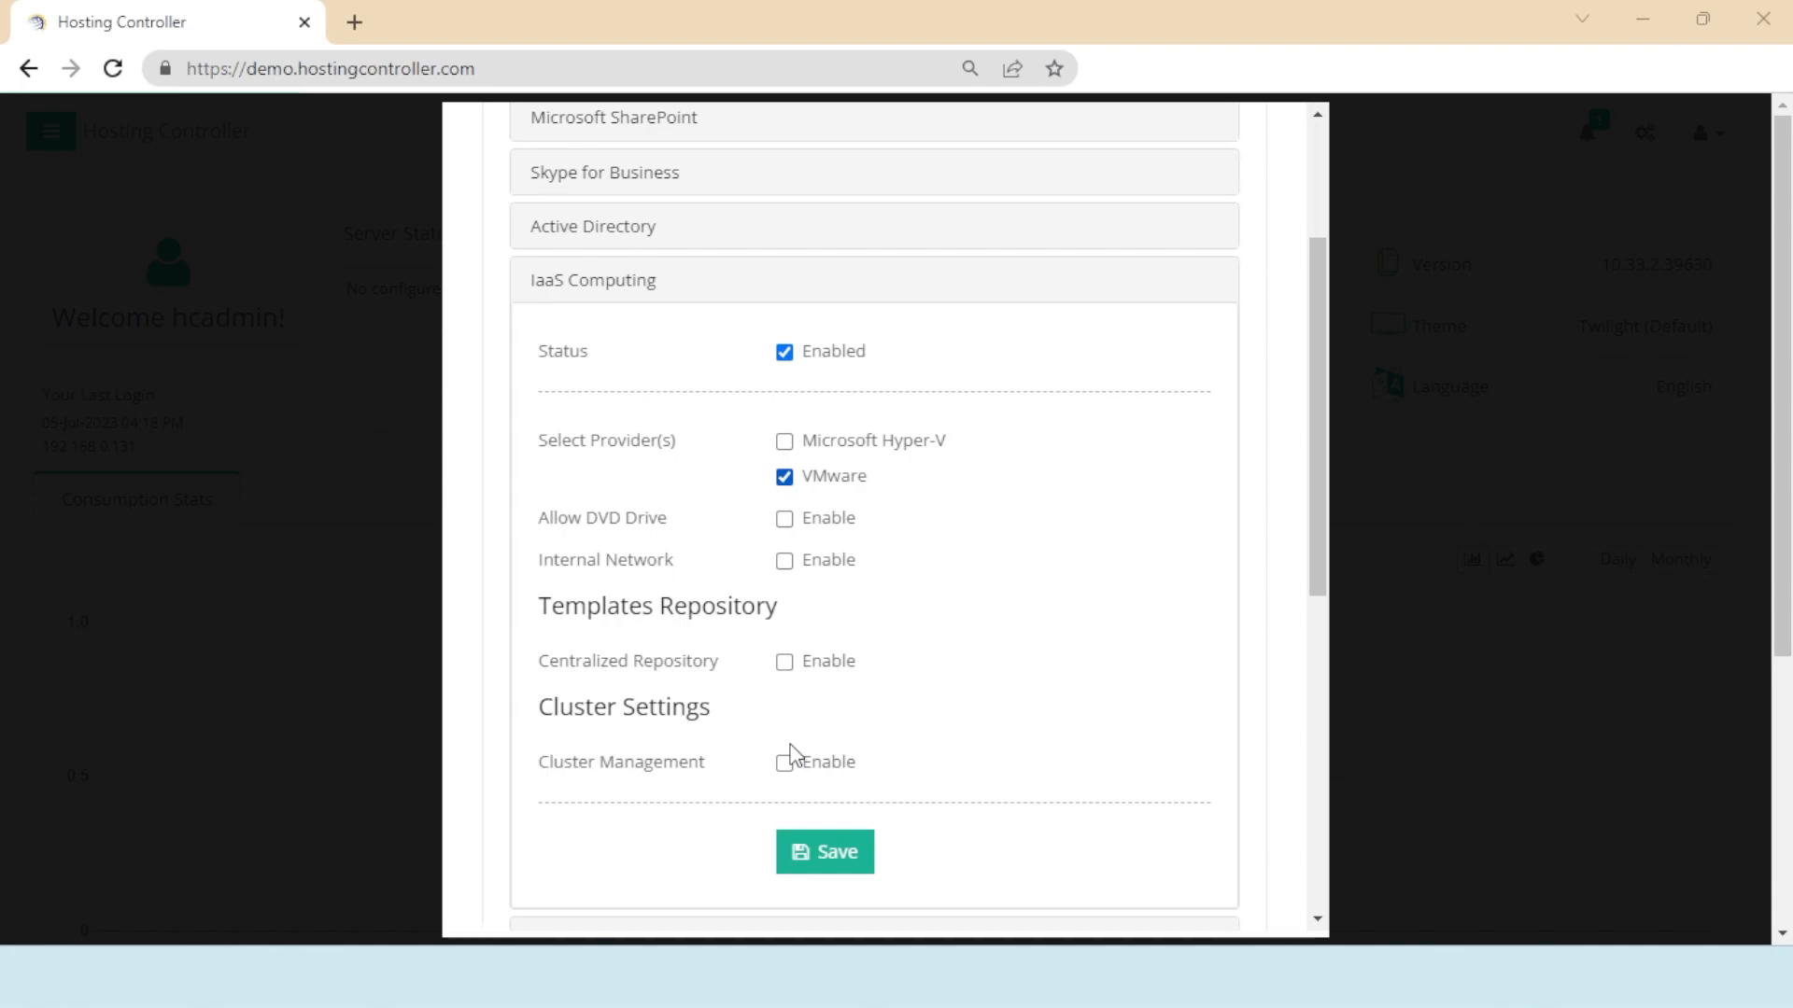
scroll(790, 754, down, 2)
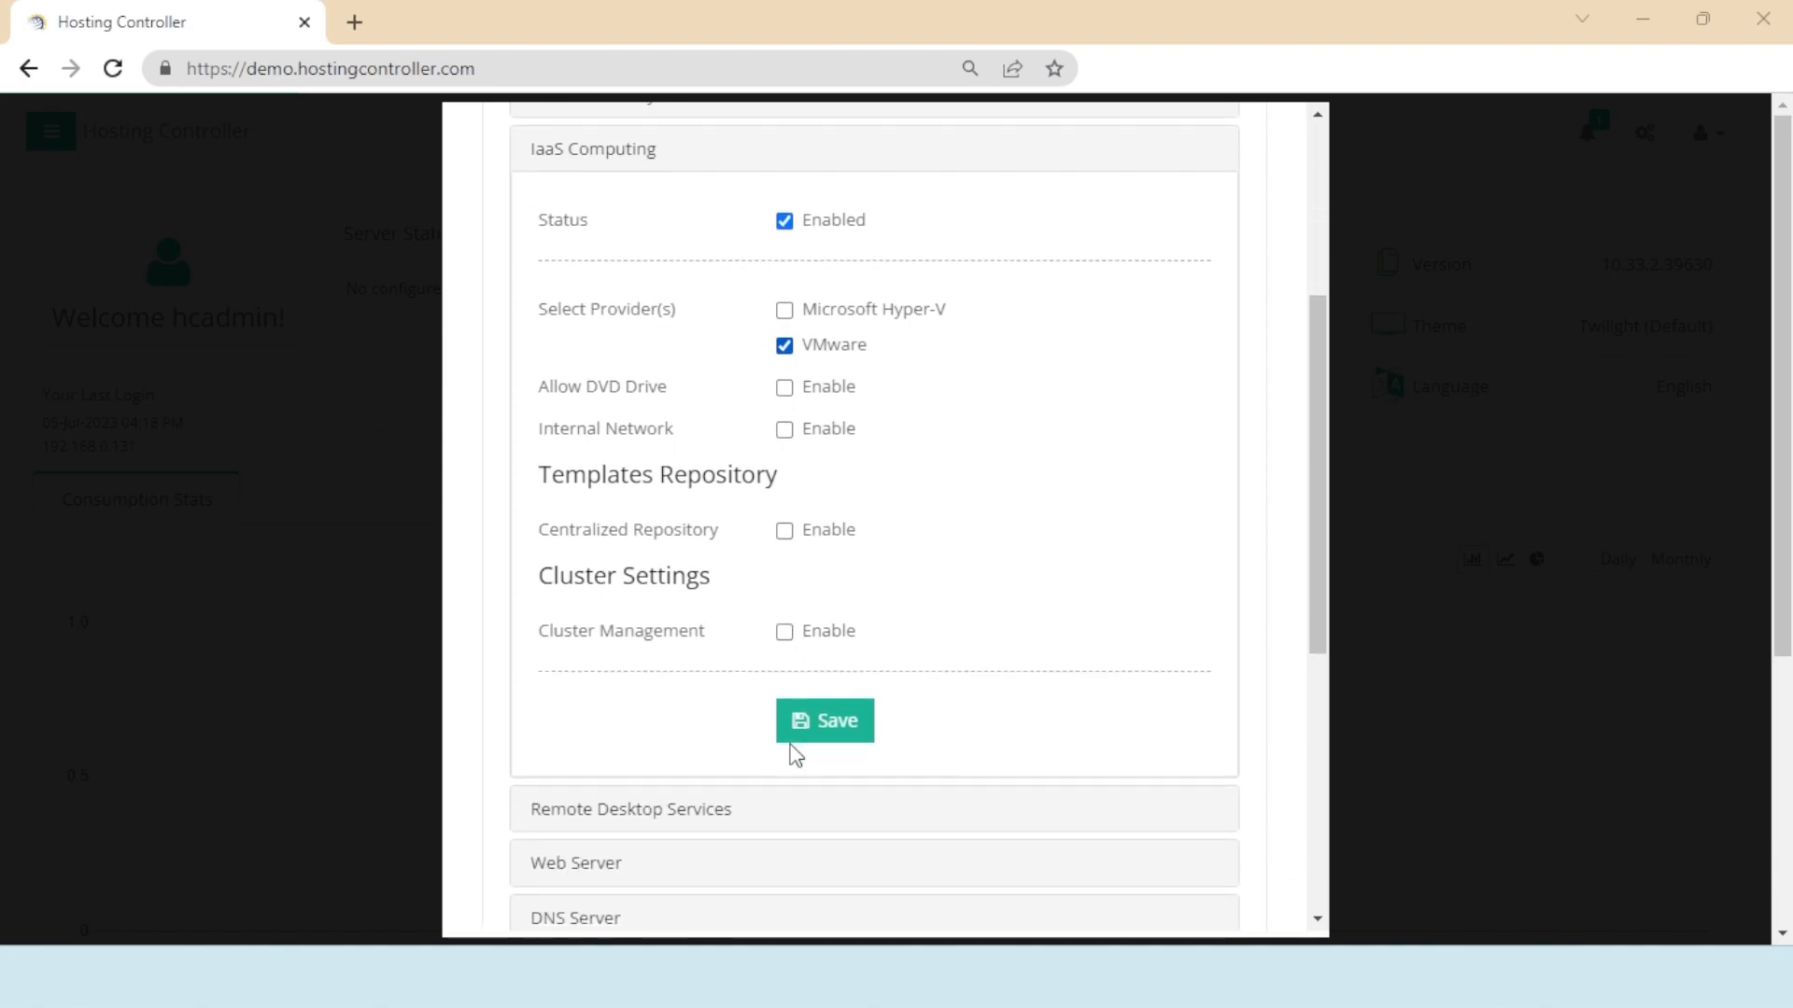
click(820, 734)
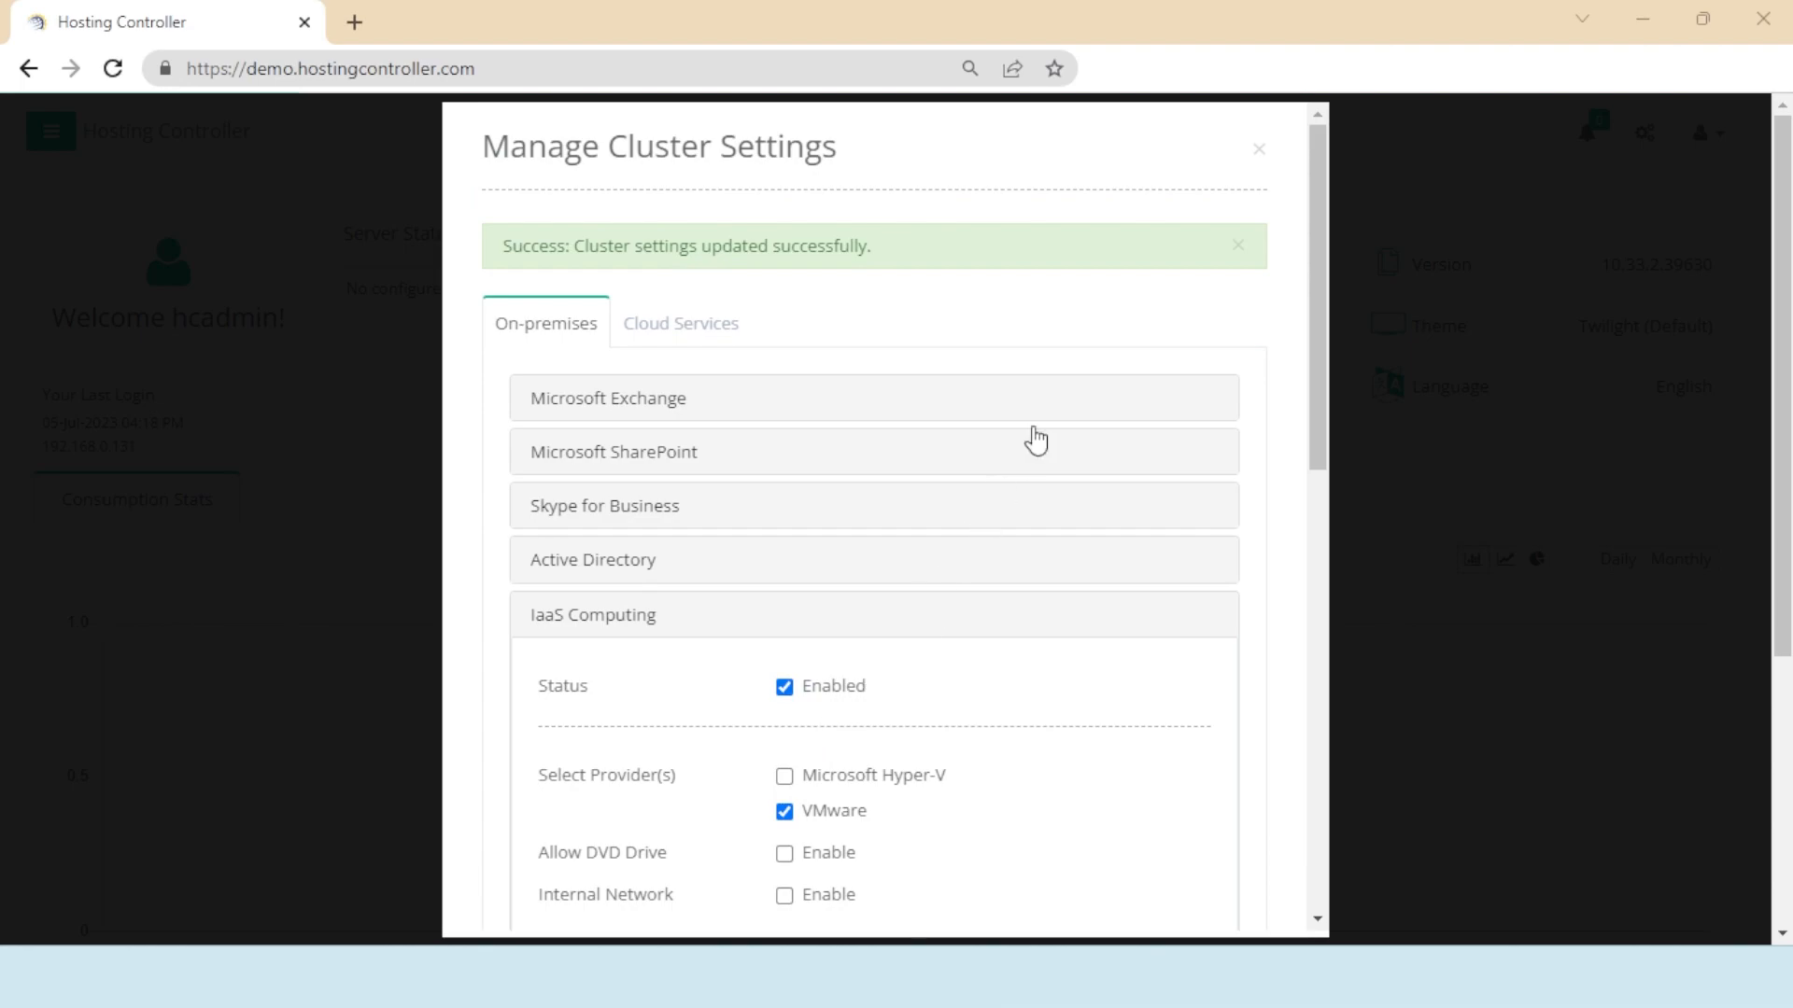
click(1260, 155)
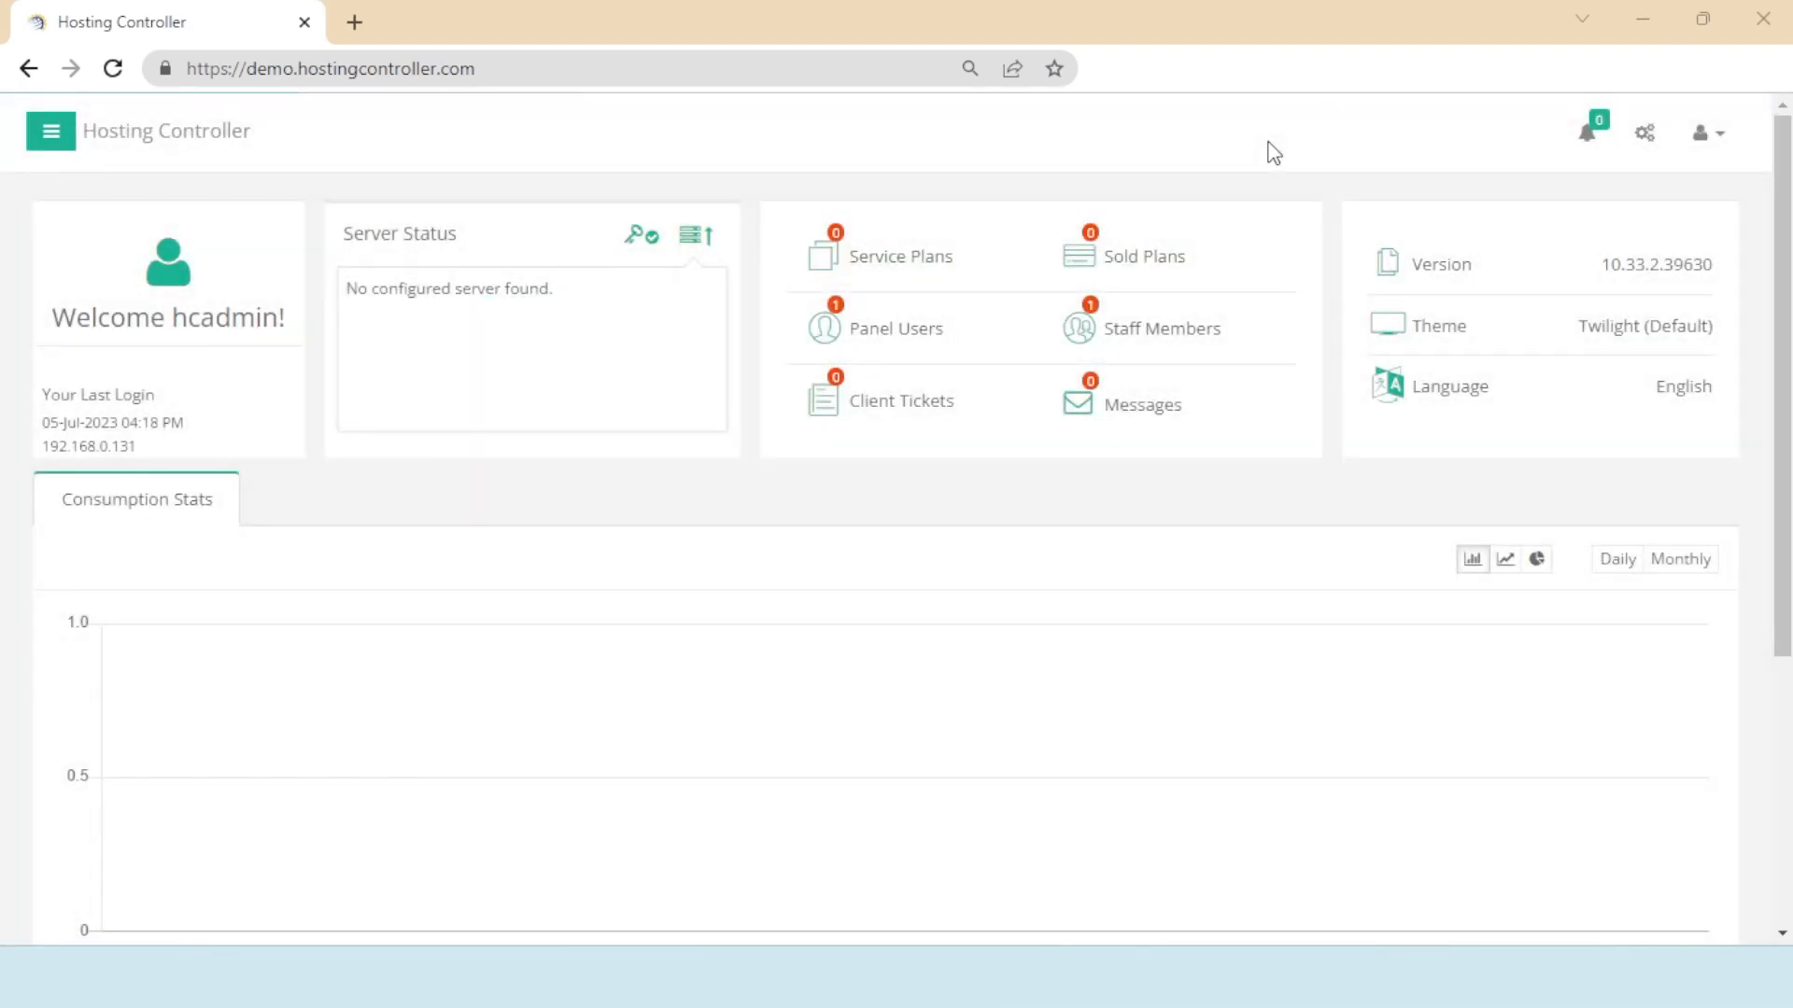
- Add an On-premises Enterprise server named "VMWare 6.7" with the IaaS Computing role and proceed to its configuration
click(1645, 136)
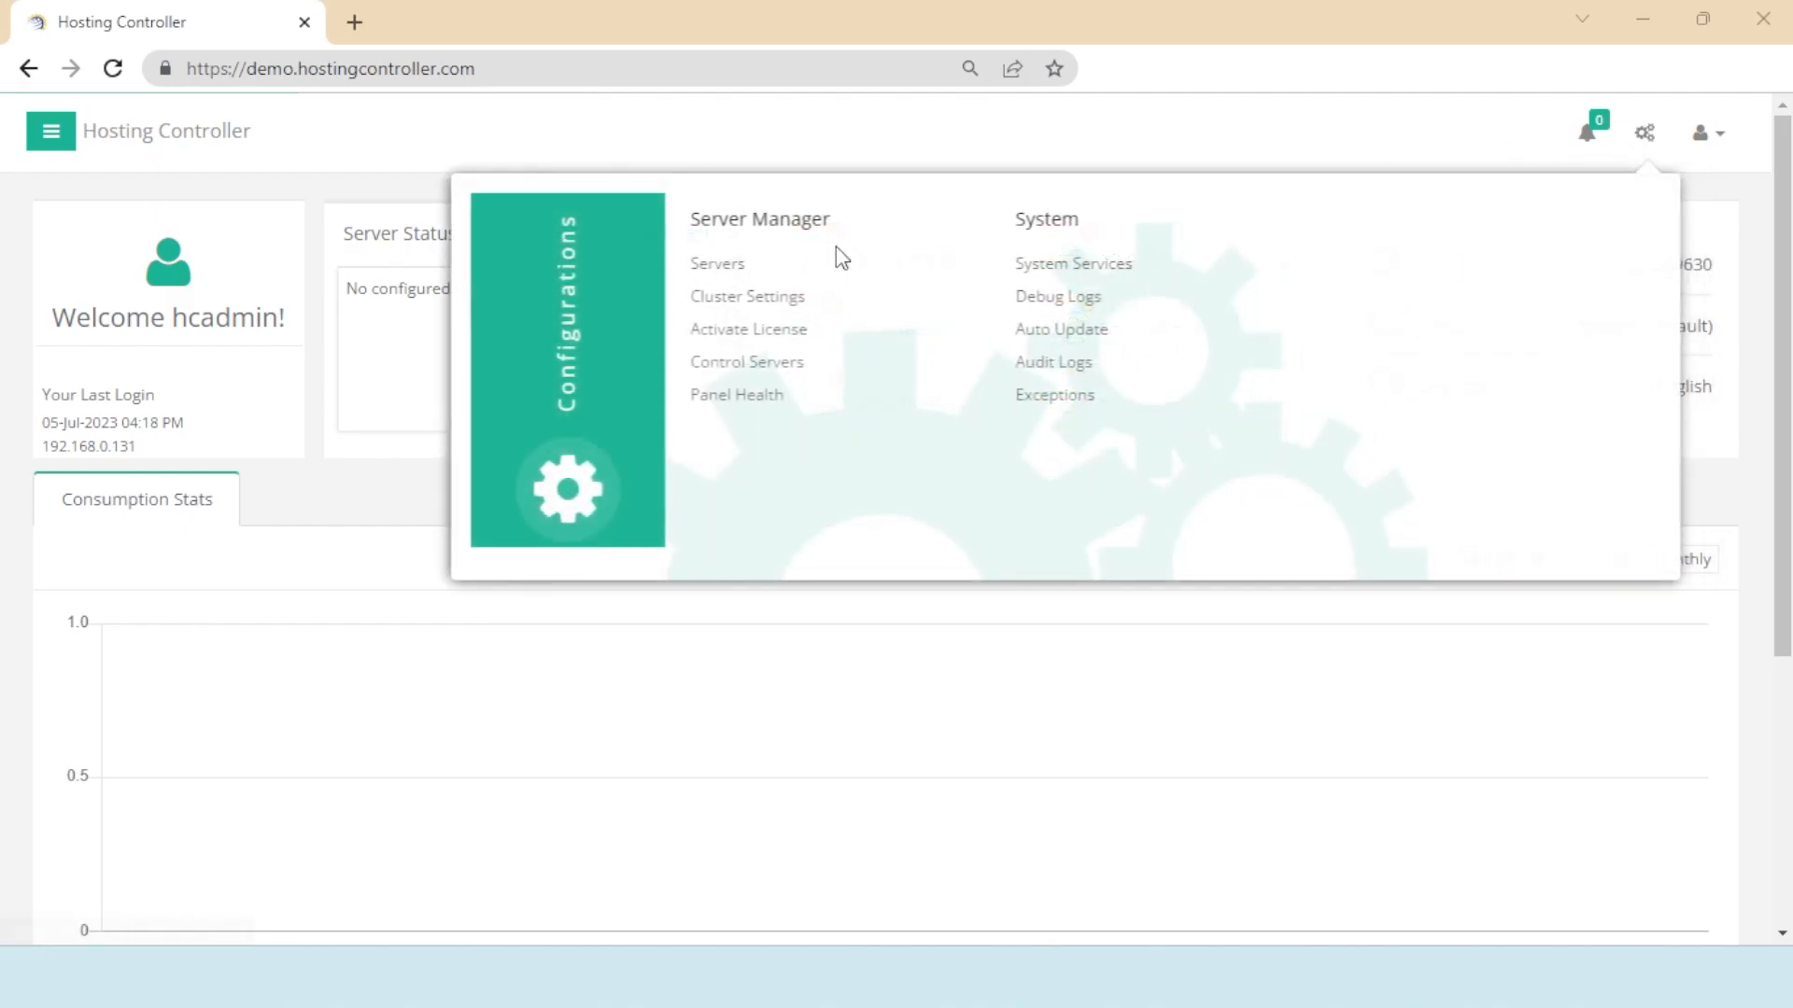
click(795, 271)
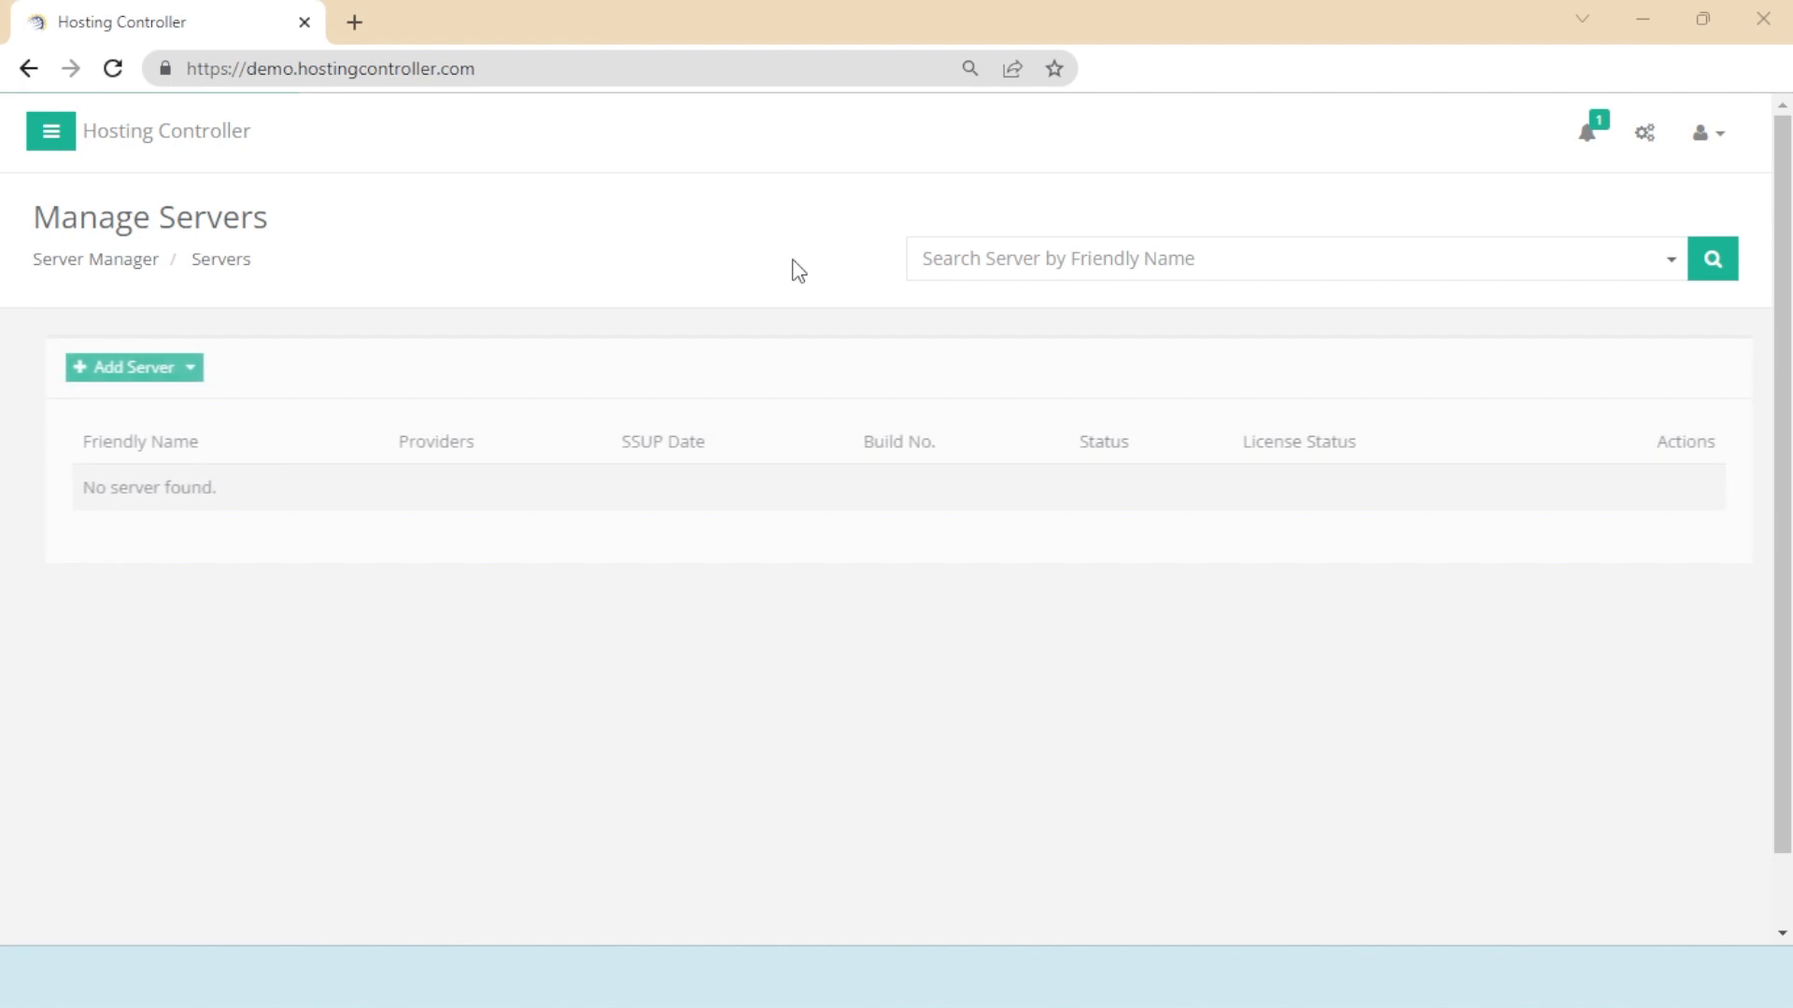
click(91, 371)
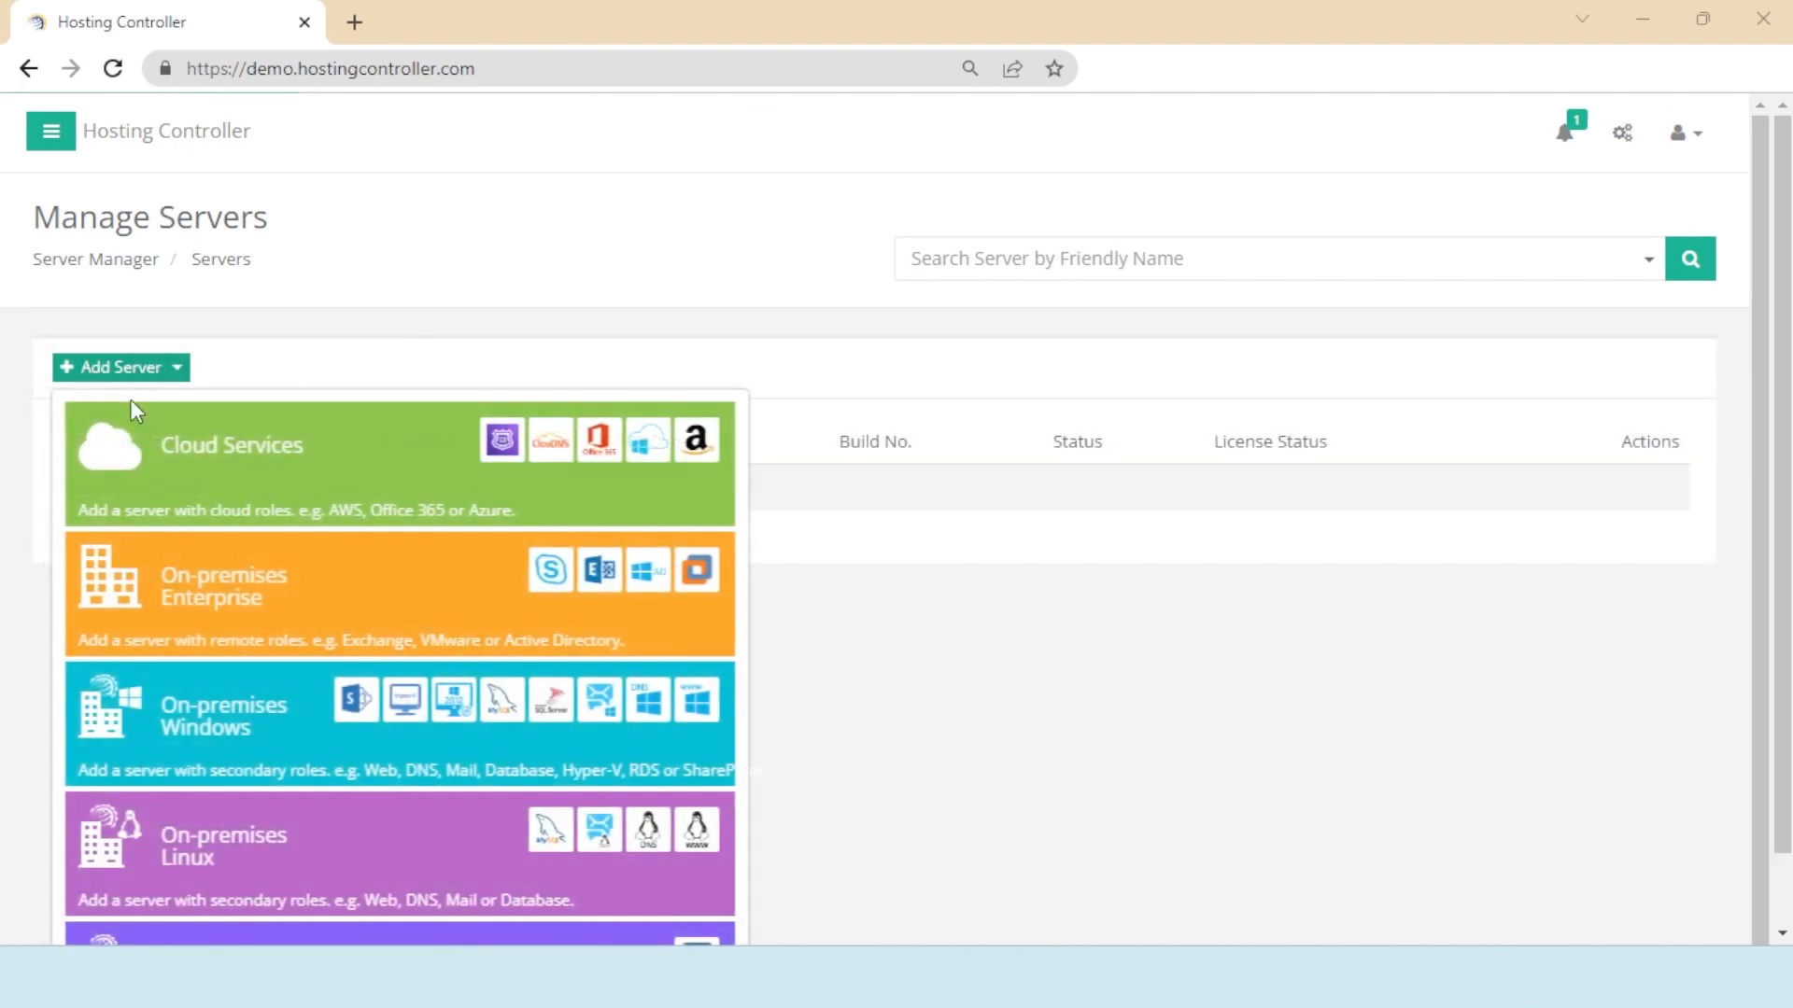
click(340, 598)
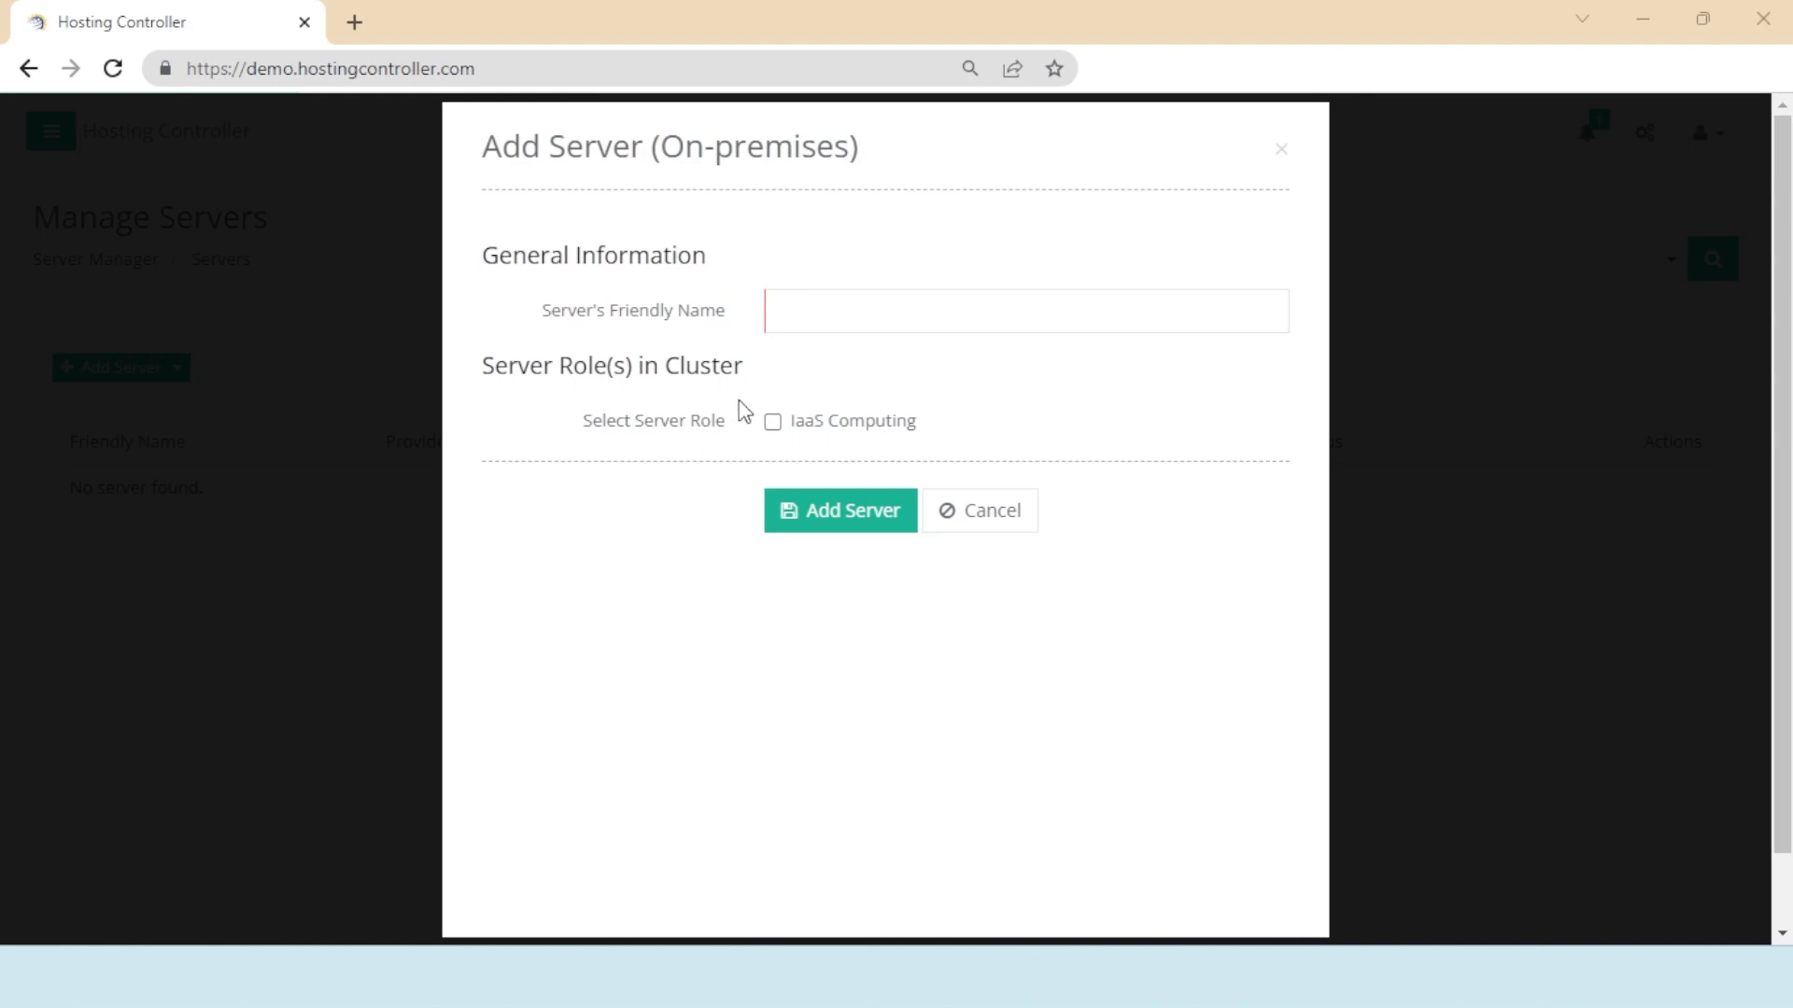
click(815, 317)
text(V)
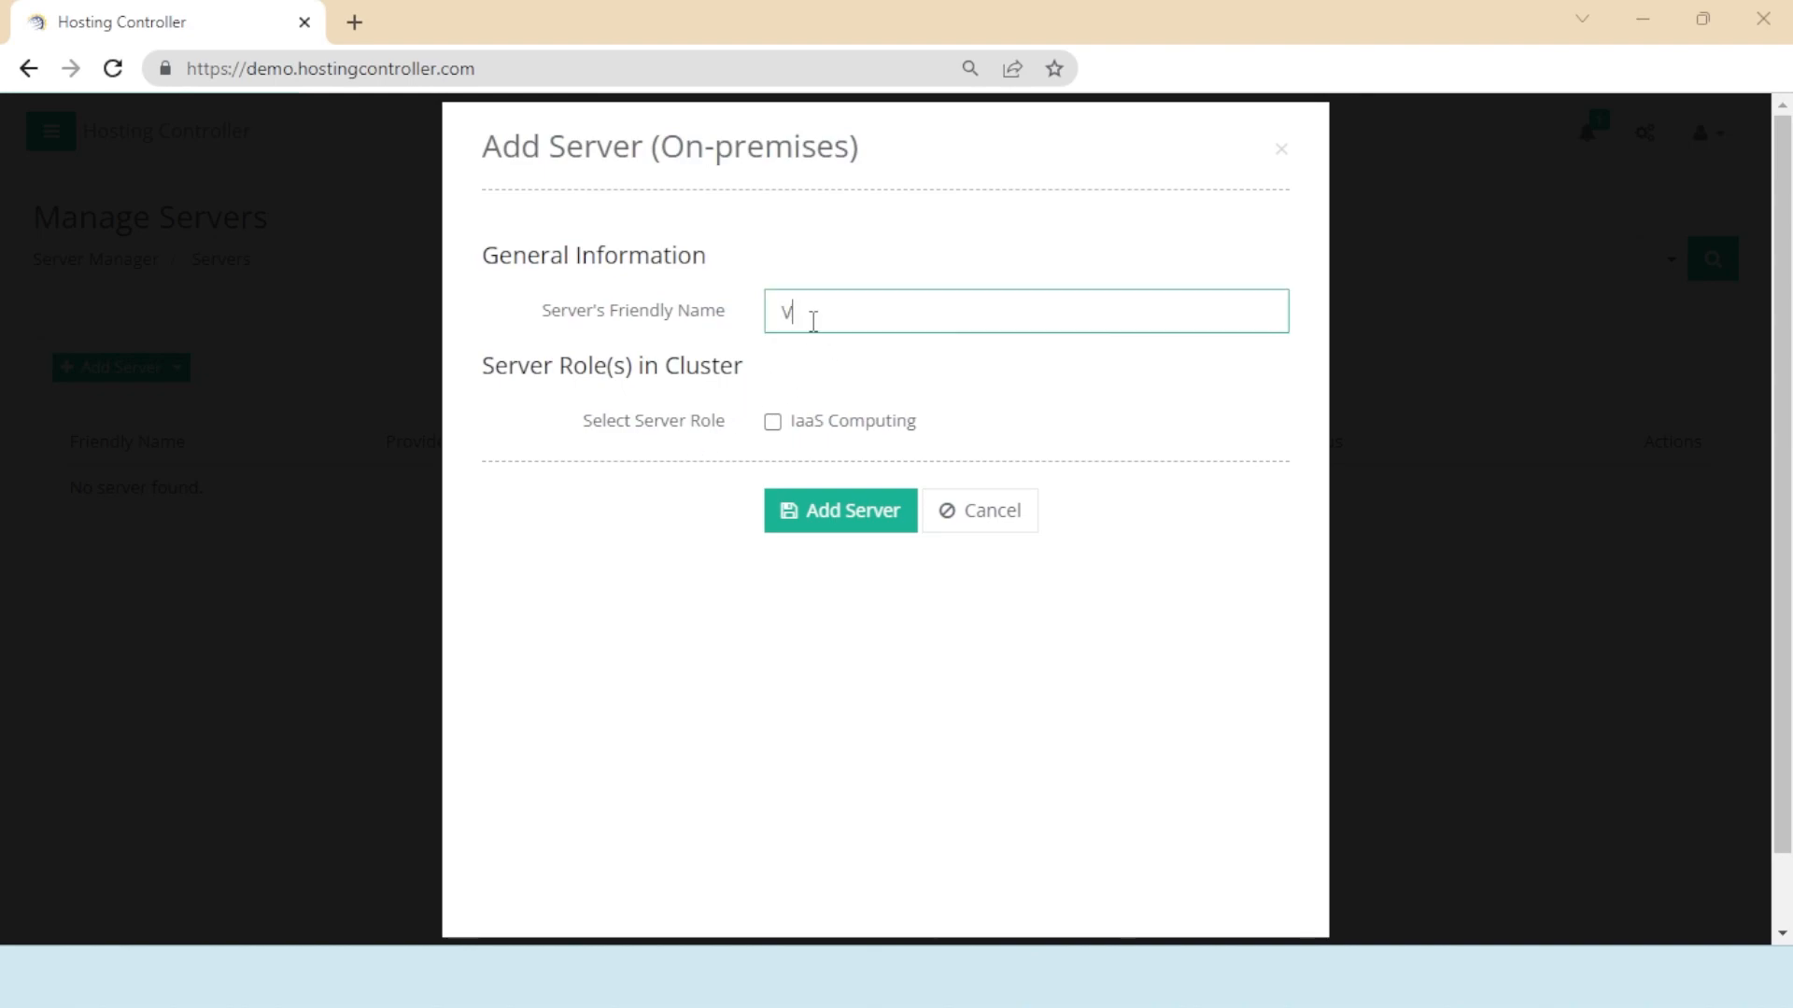
text(MWare 6.7)
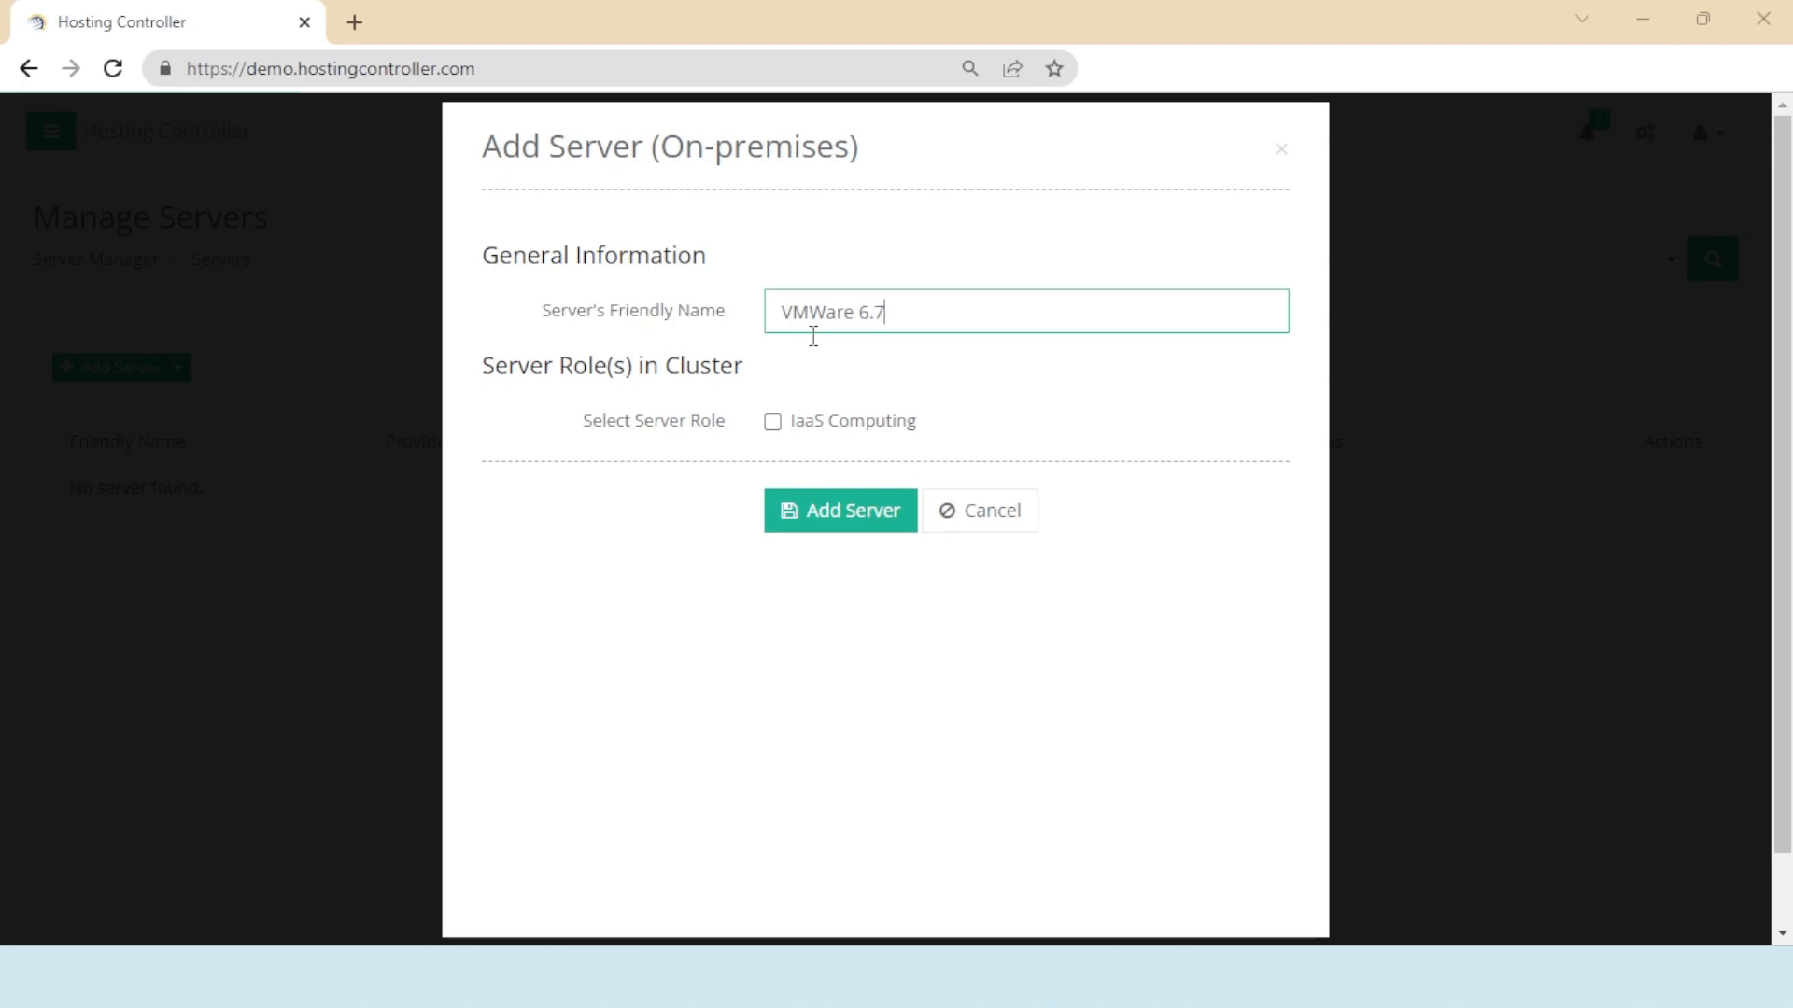
click(773, 422)
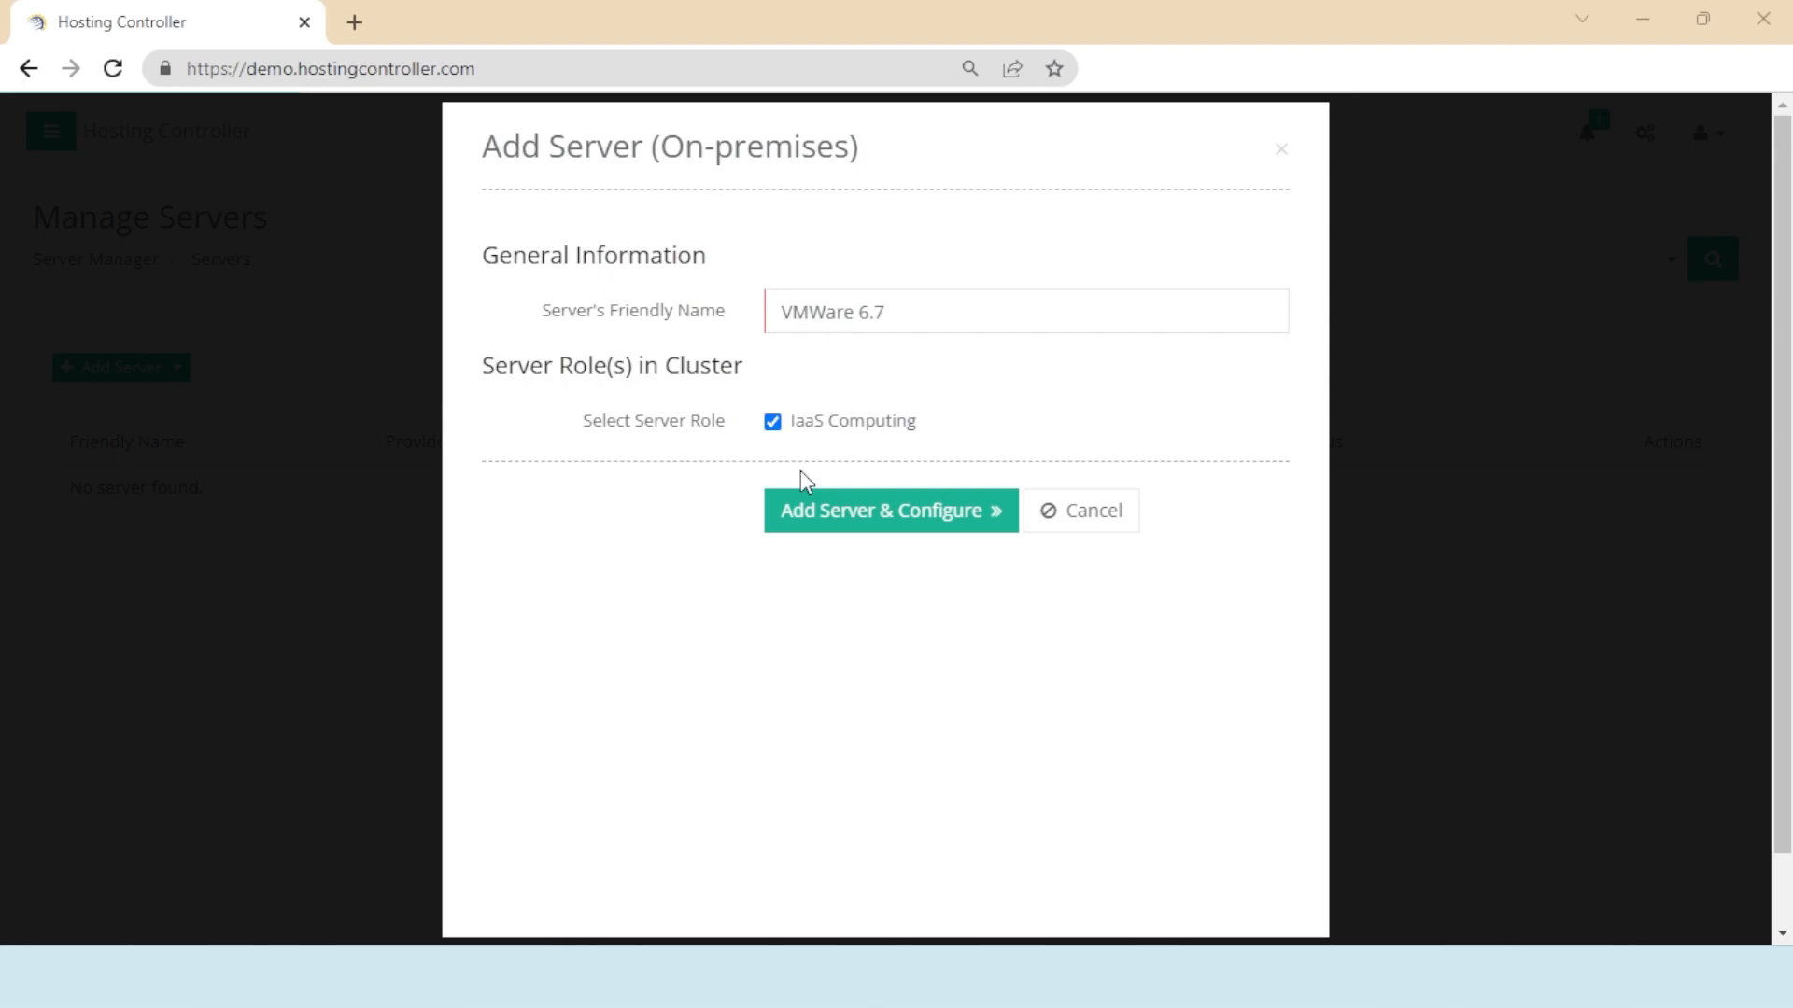
click(841, 524)
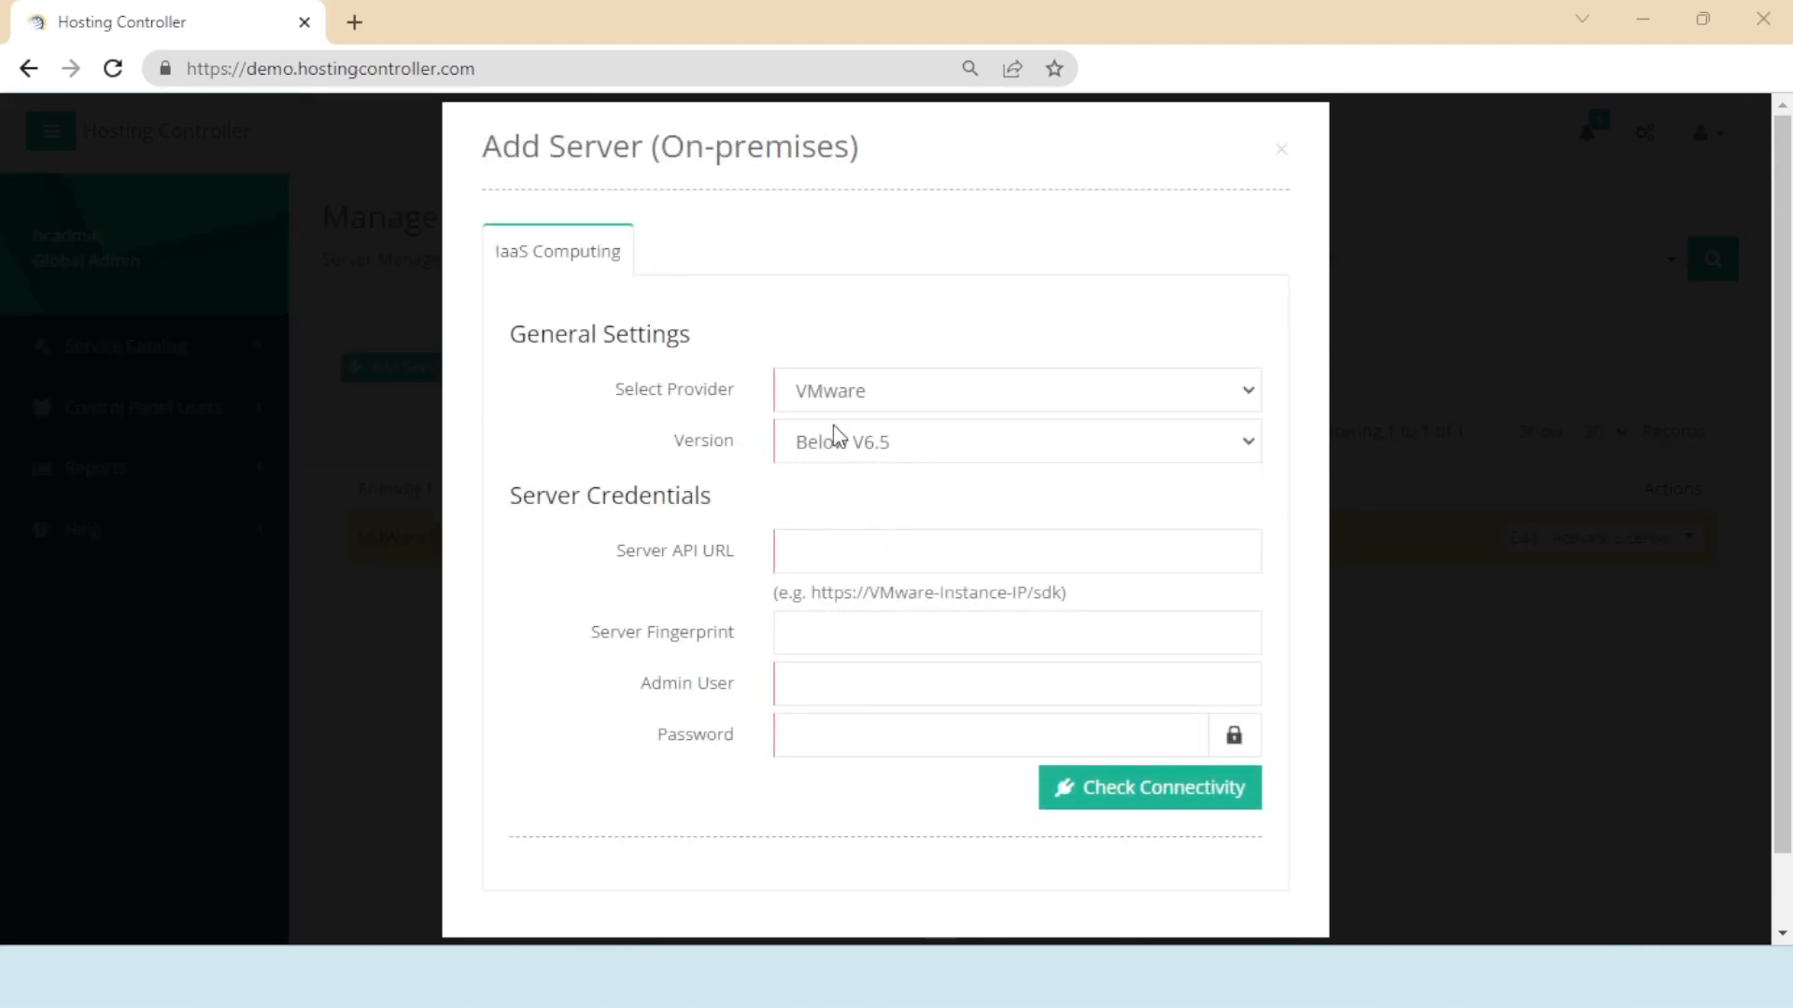
click(839, 394)
click(838, 394)
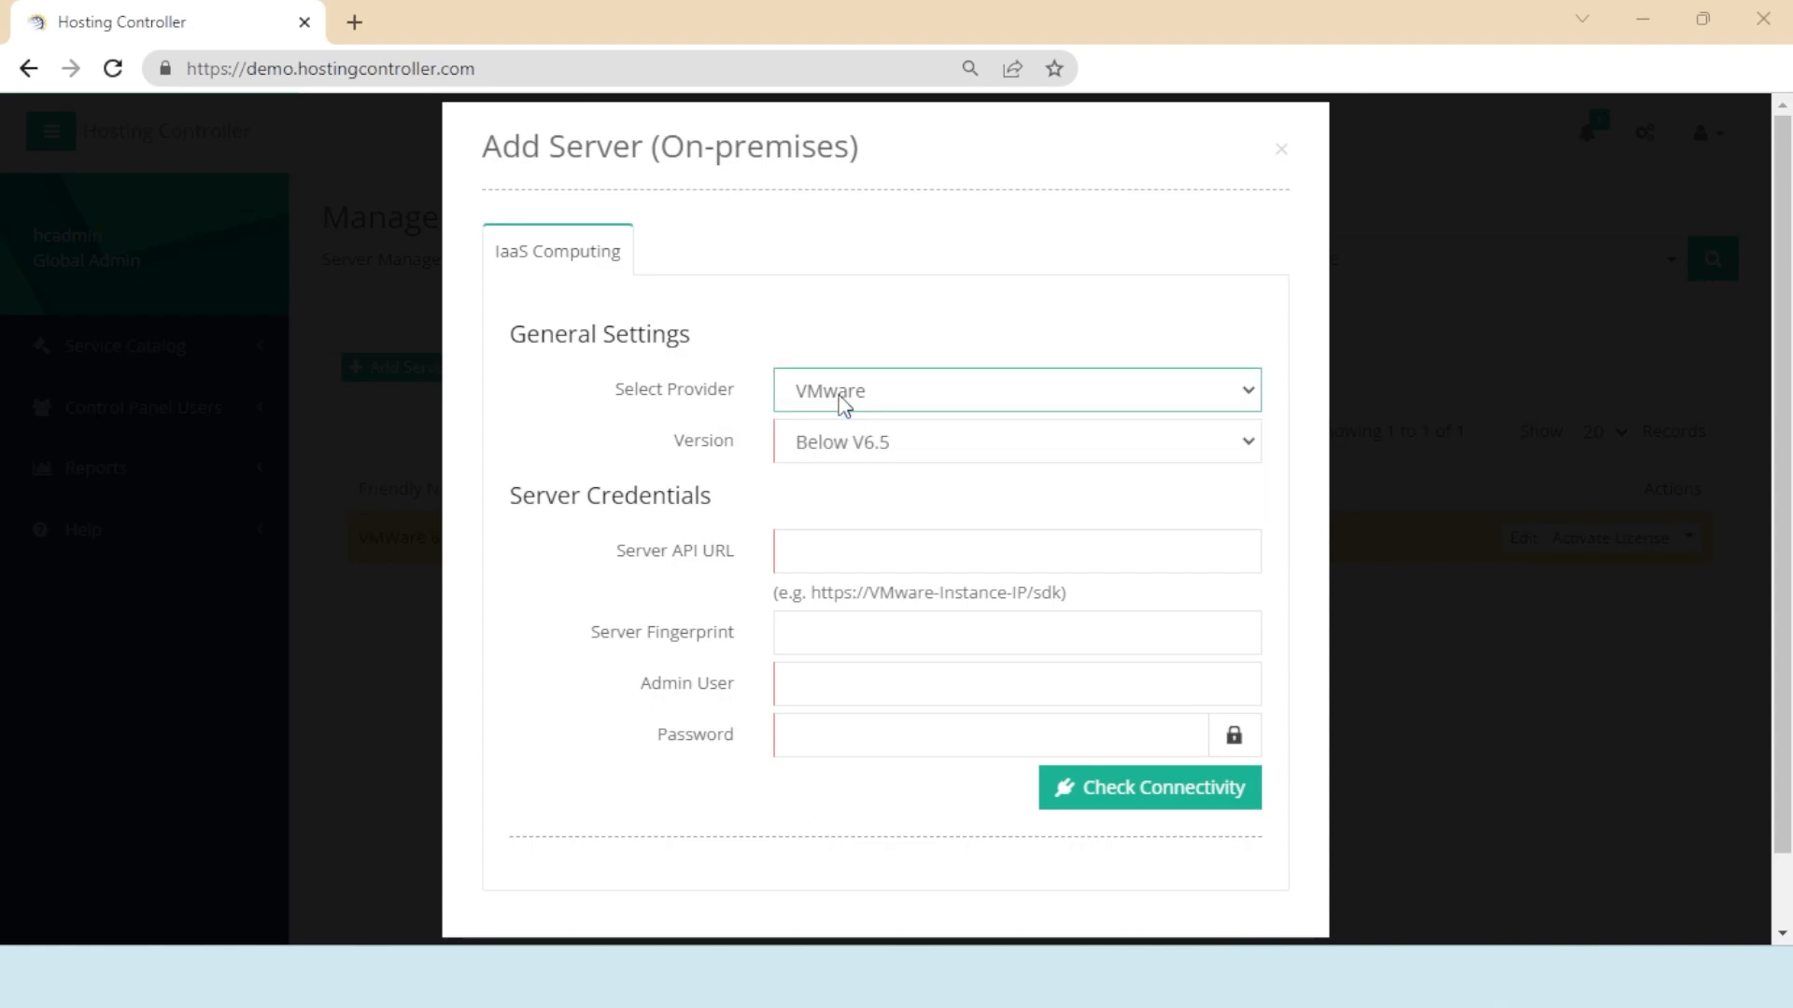
click(850, 449)
click(878, 565)
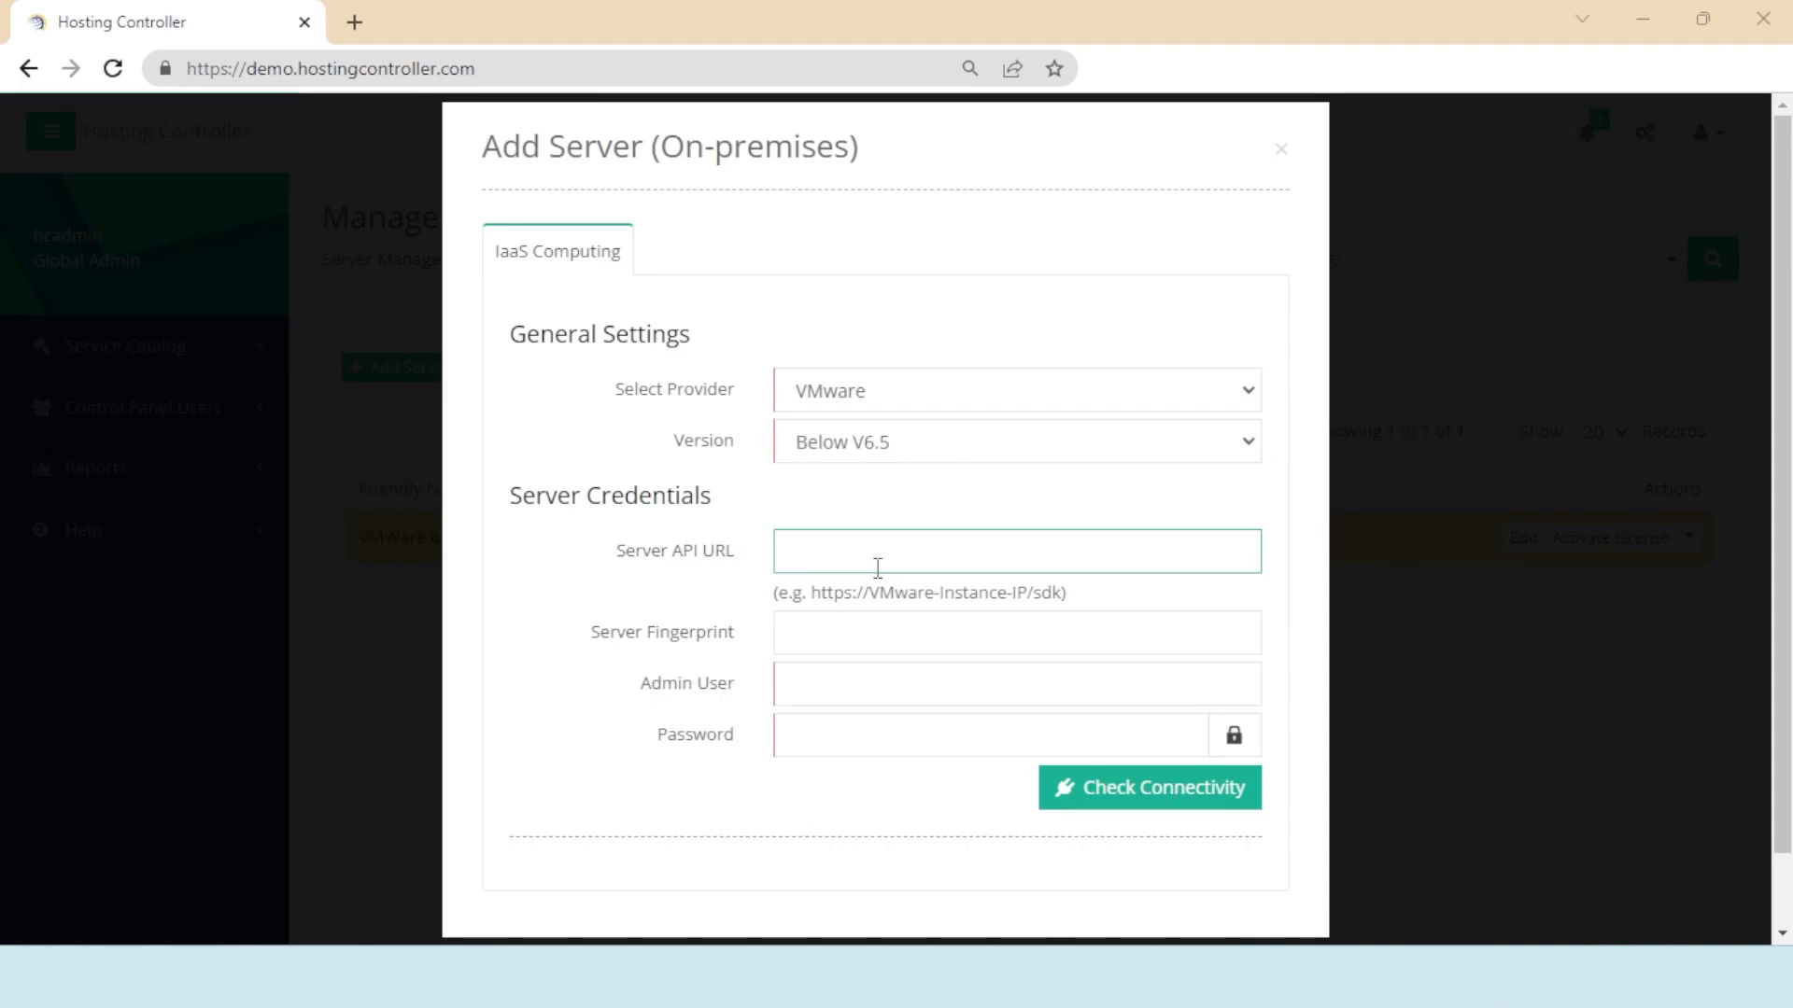
text(https://192.168.0.45/sdk)
key(Tab)
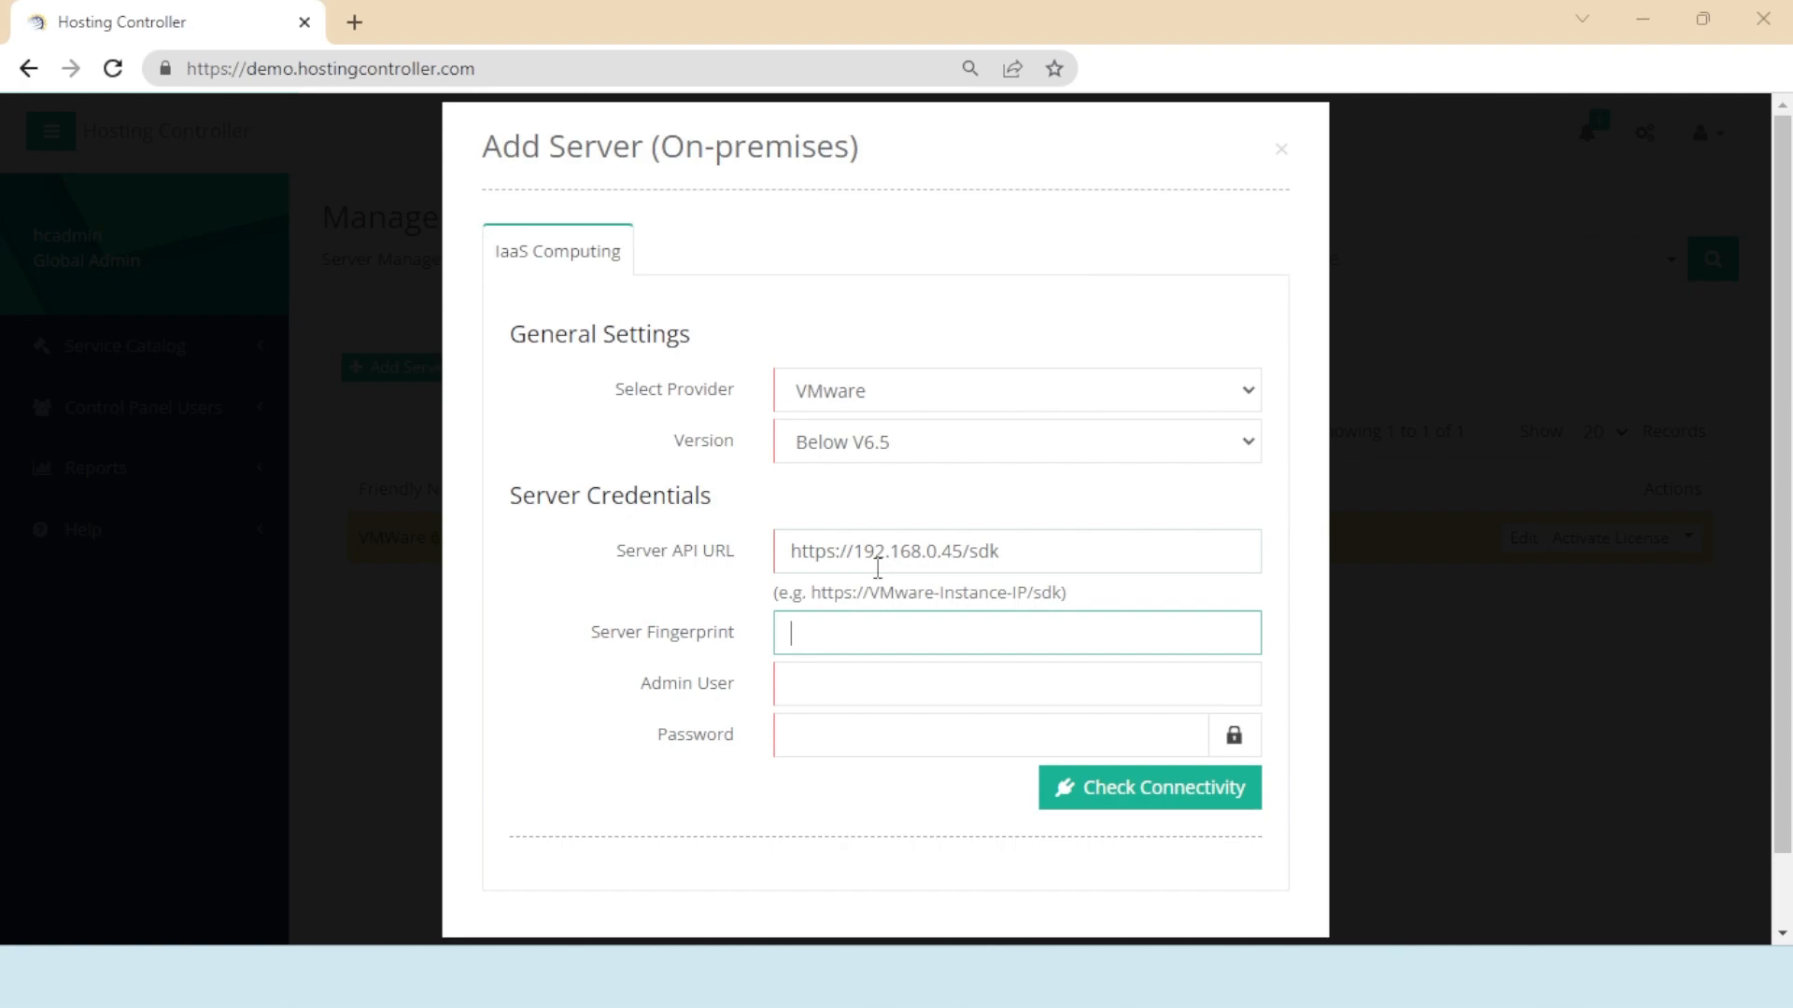
- Leave the server fingerprint empty, enter root as the admin user with its password, and check the server connectivity
key(Tab)
text(root)
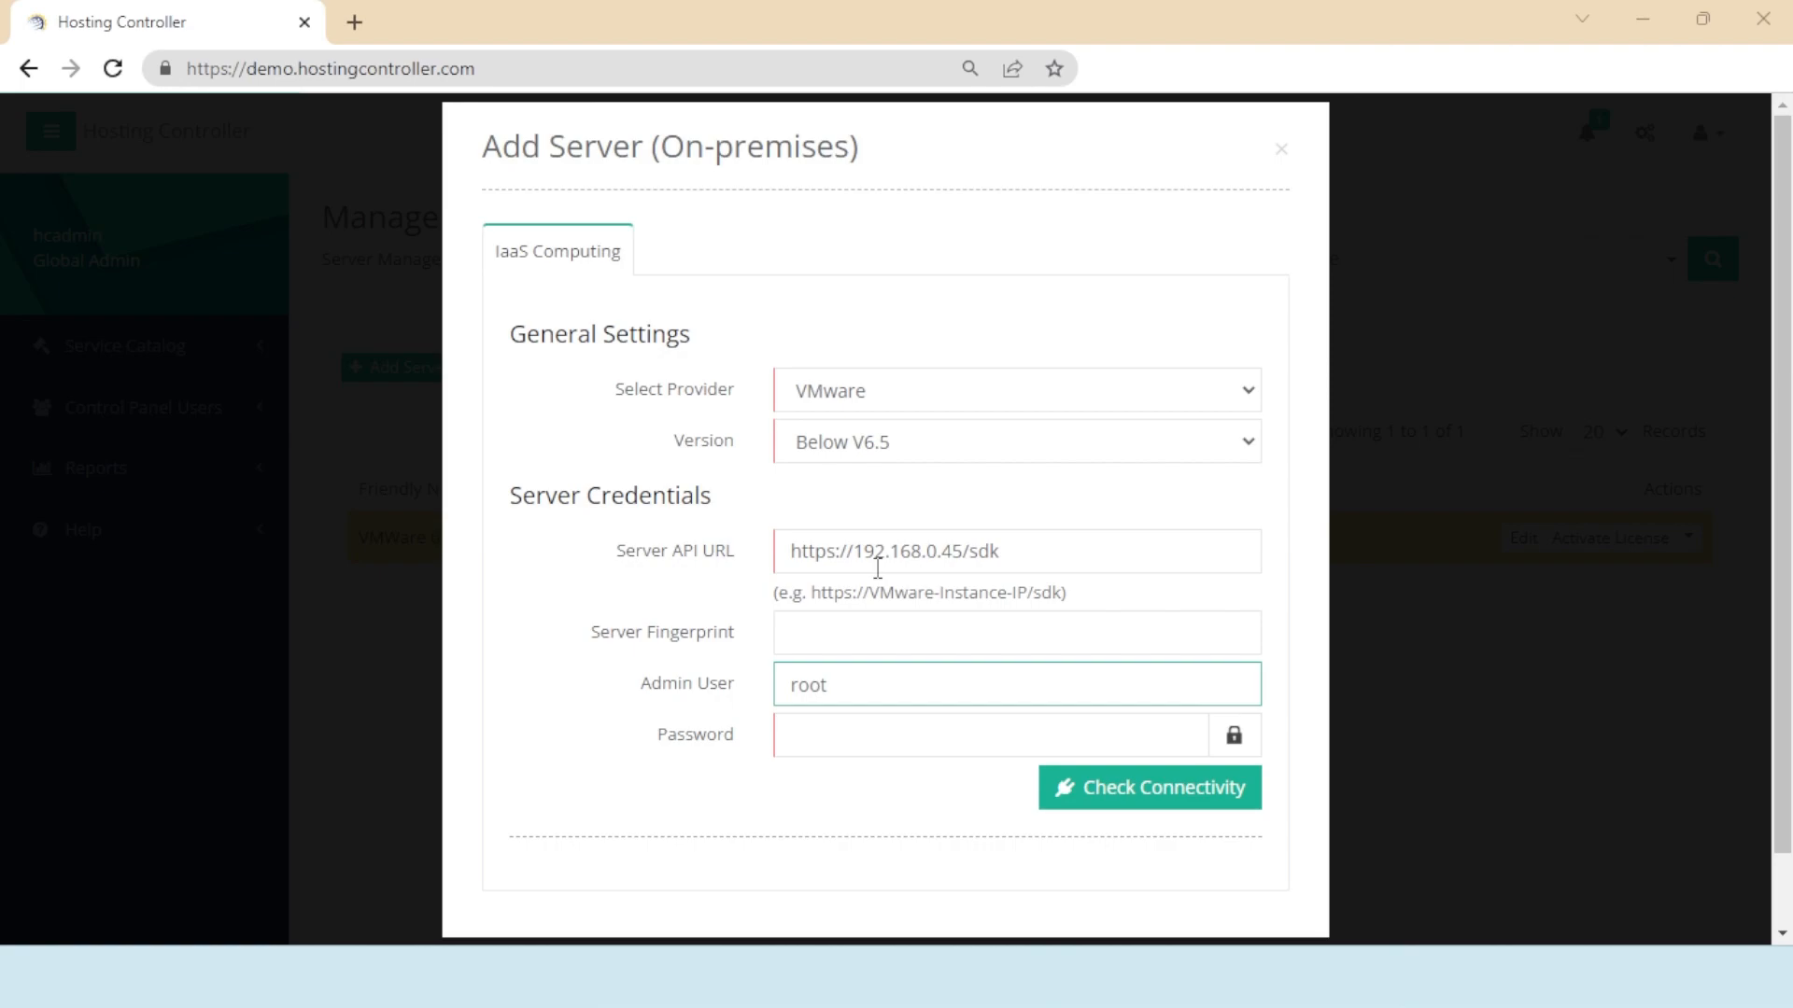
key(Tab)
text(••••••)
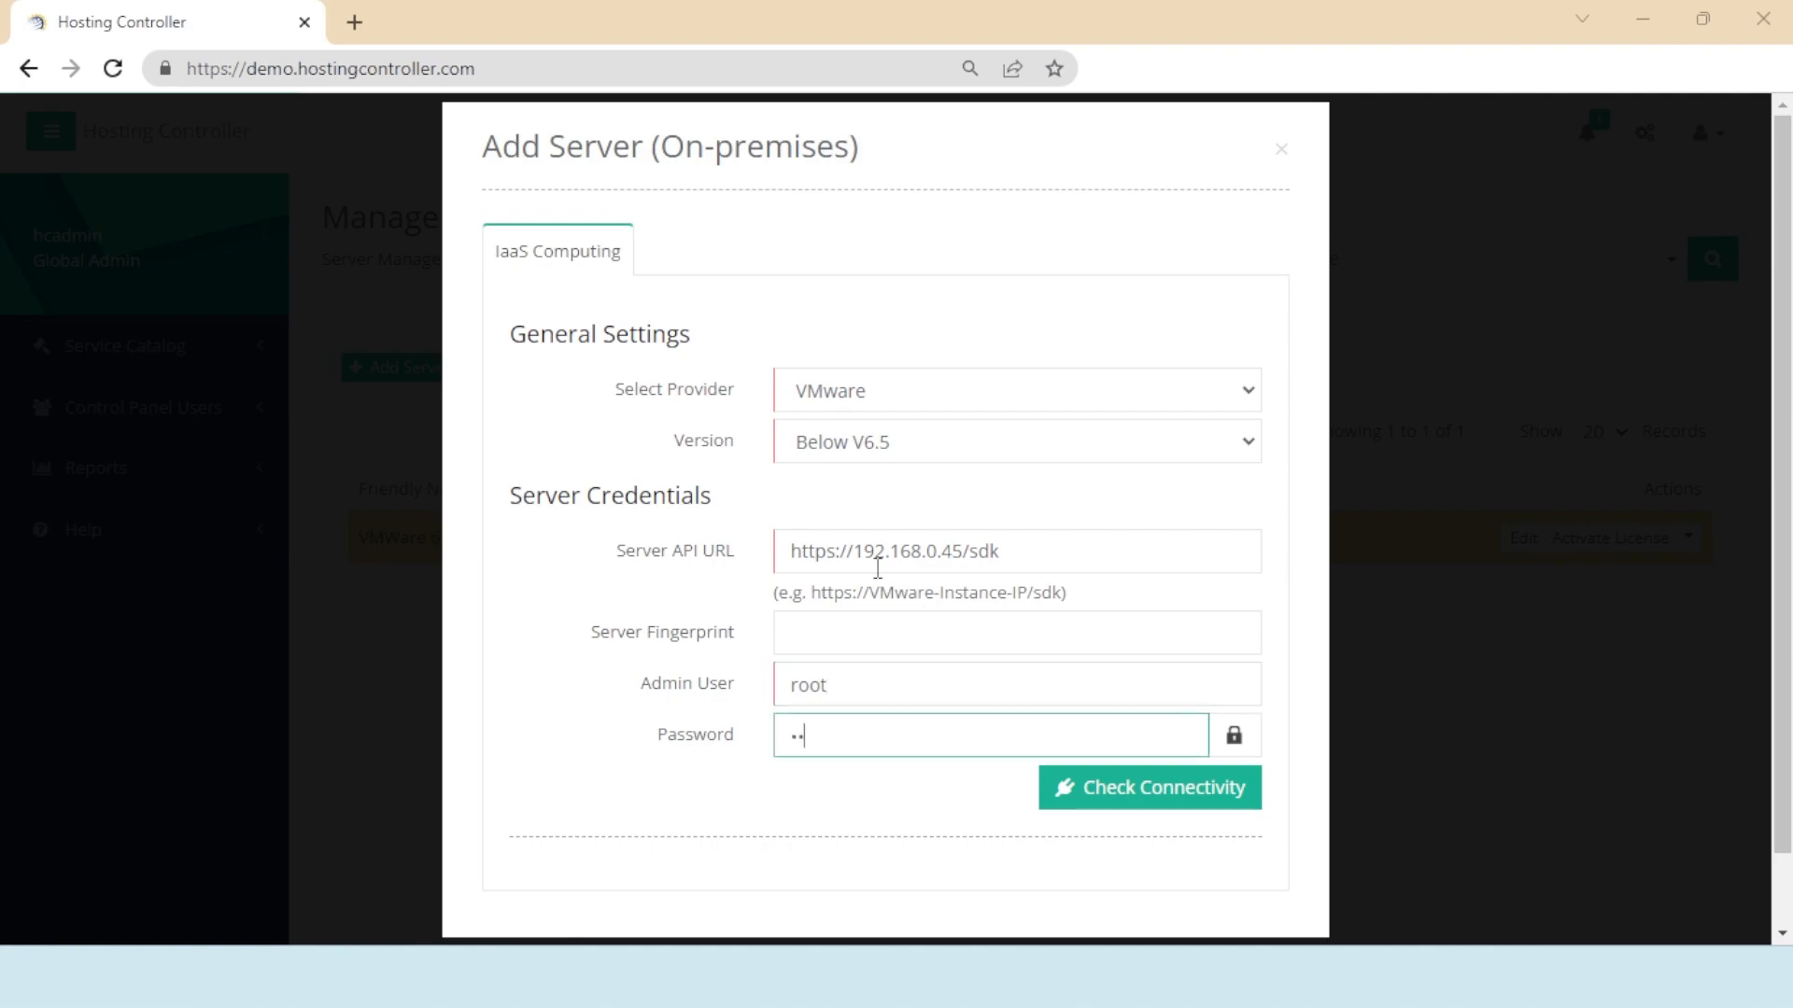
text(••)
key(Return)
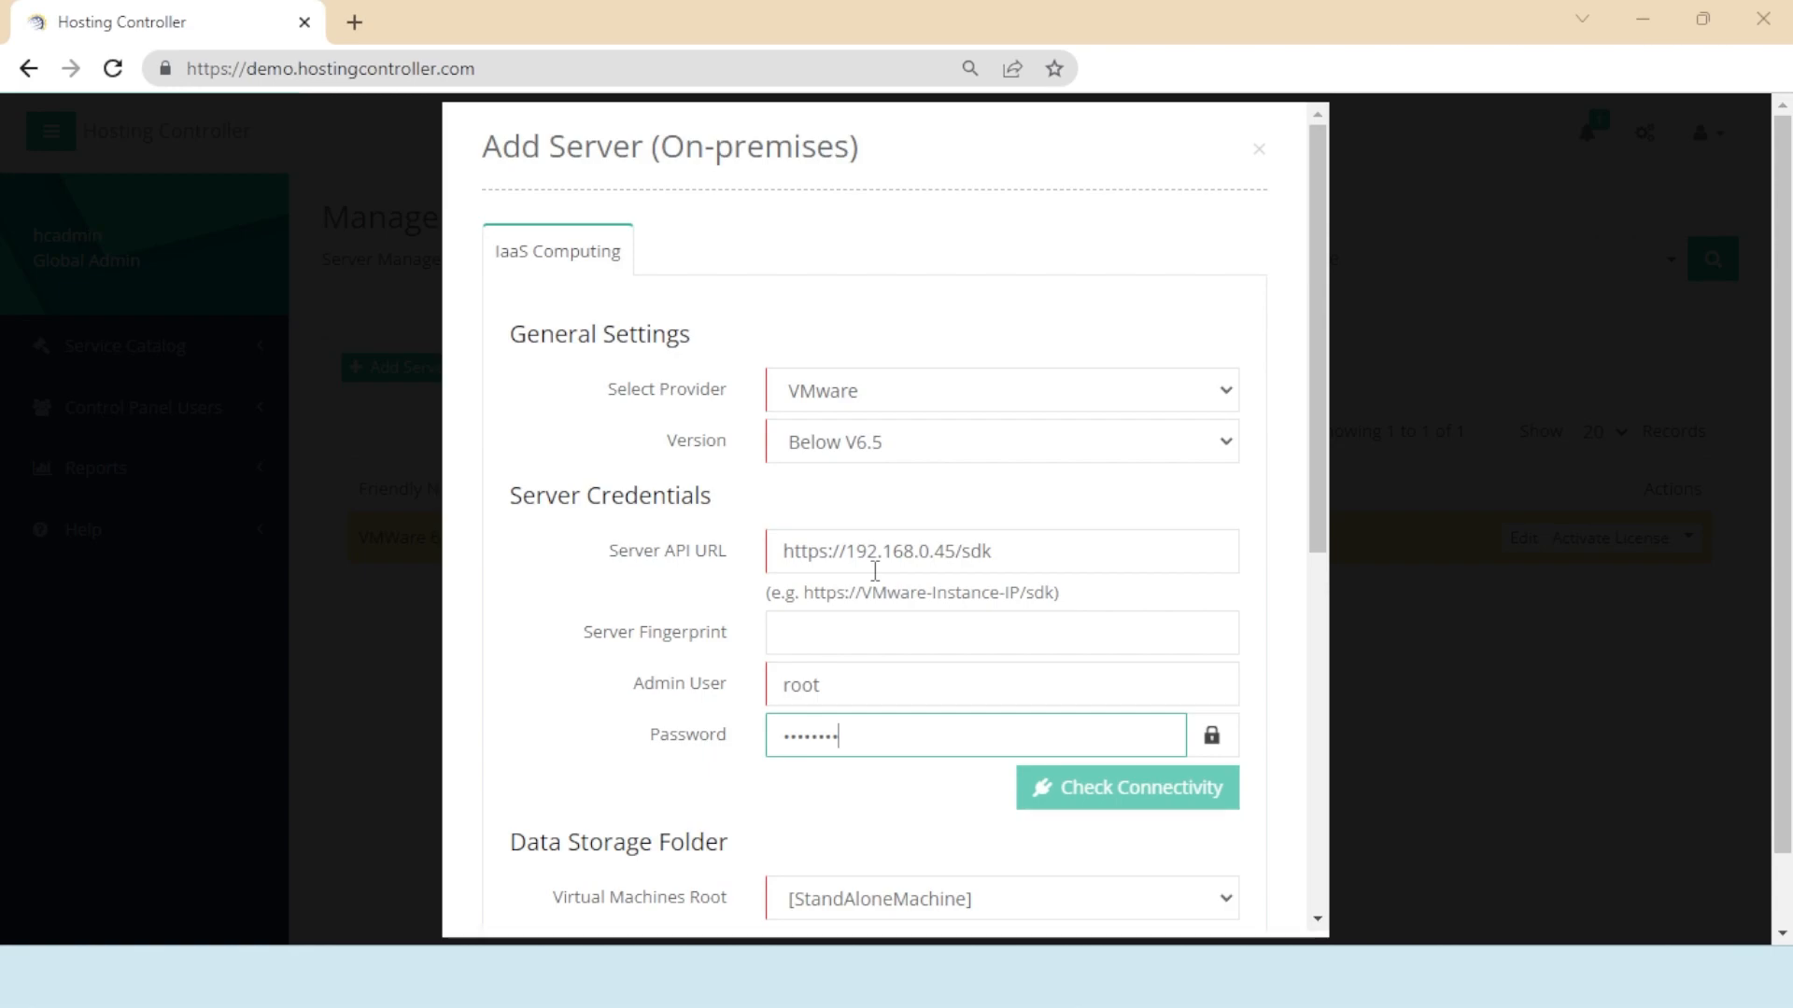
- Keep [StandAloneMachine] as the virtual machines root and Private as the external network
scroll(874, 574, down, 4)
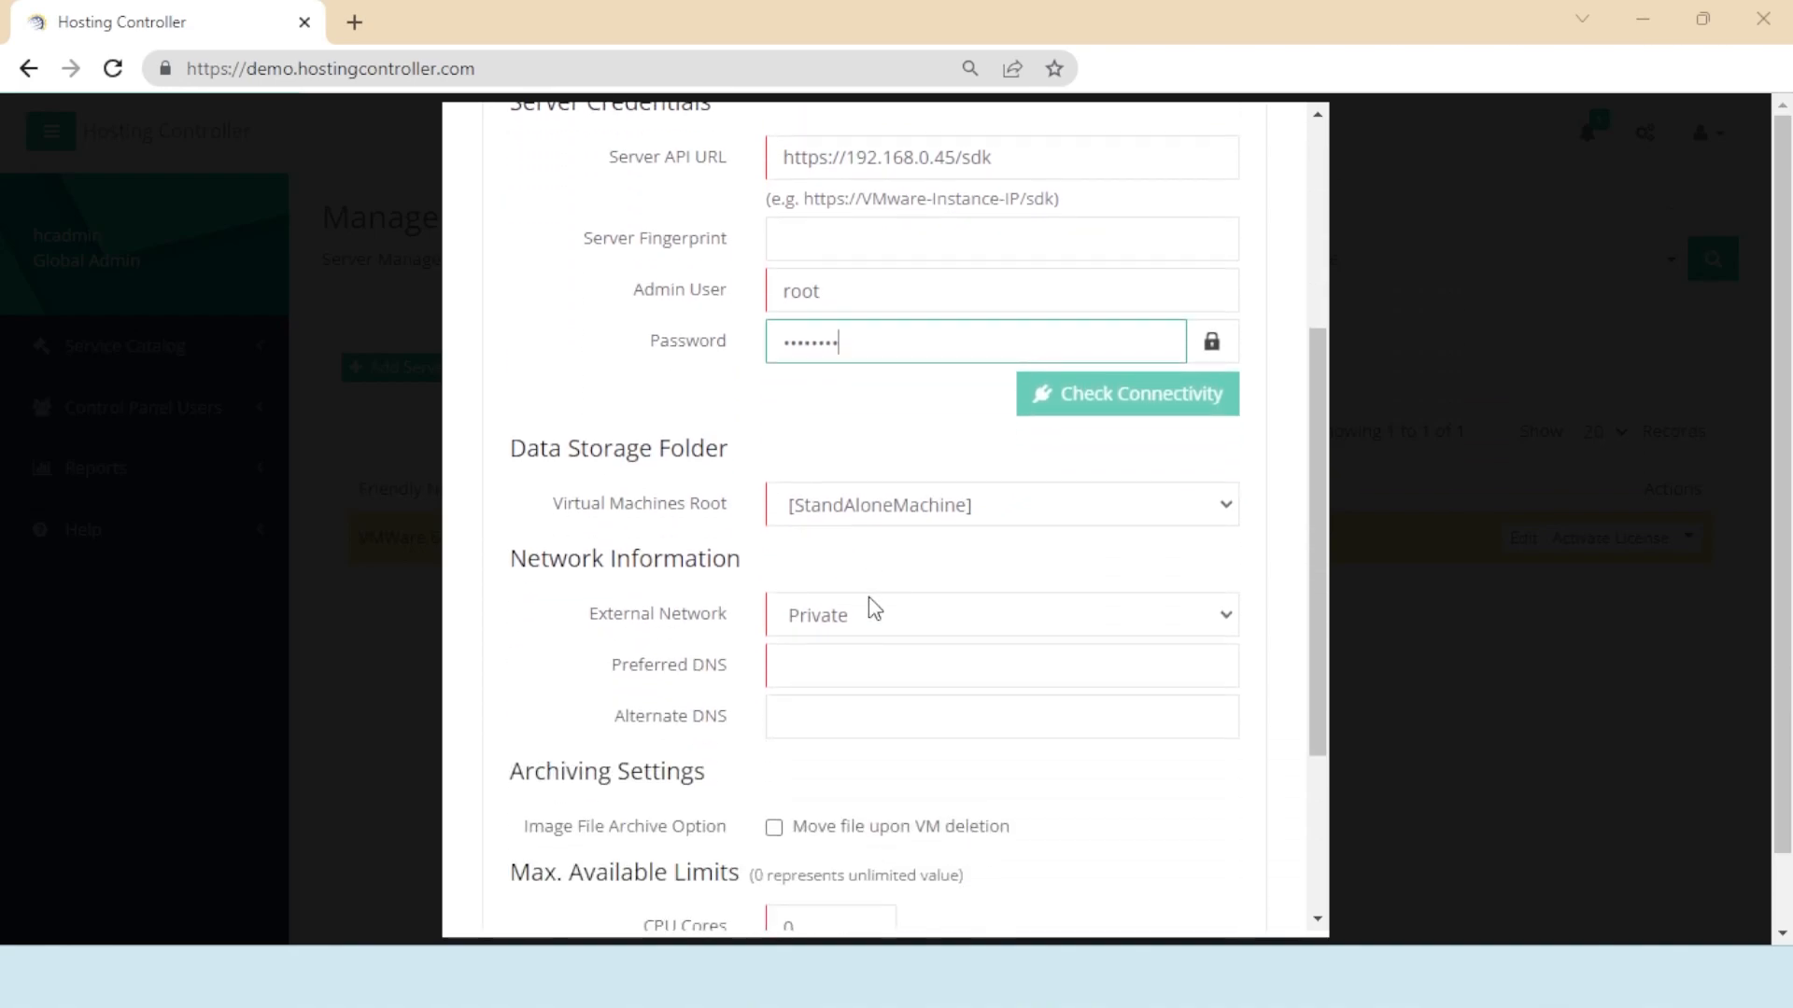
click(869, 509)
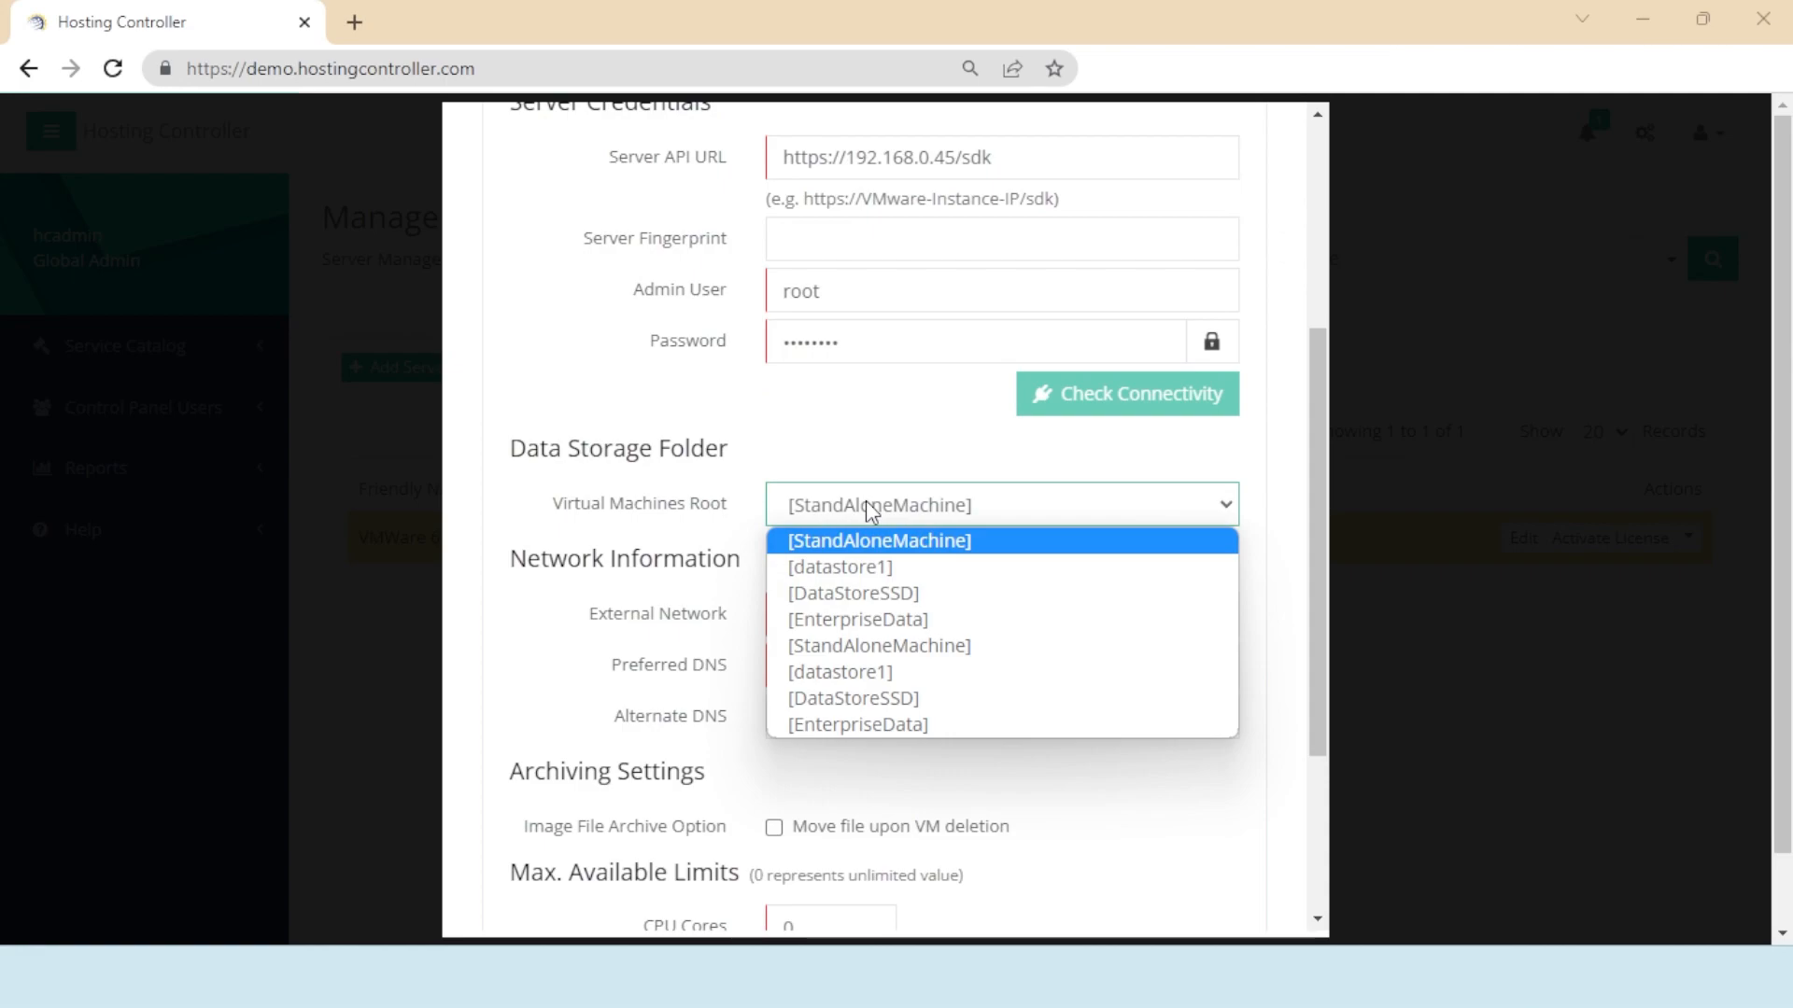
click(866, 504)
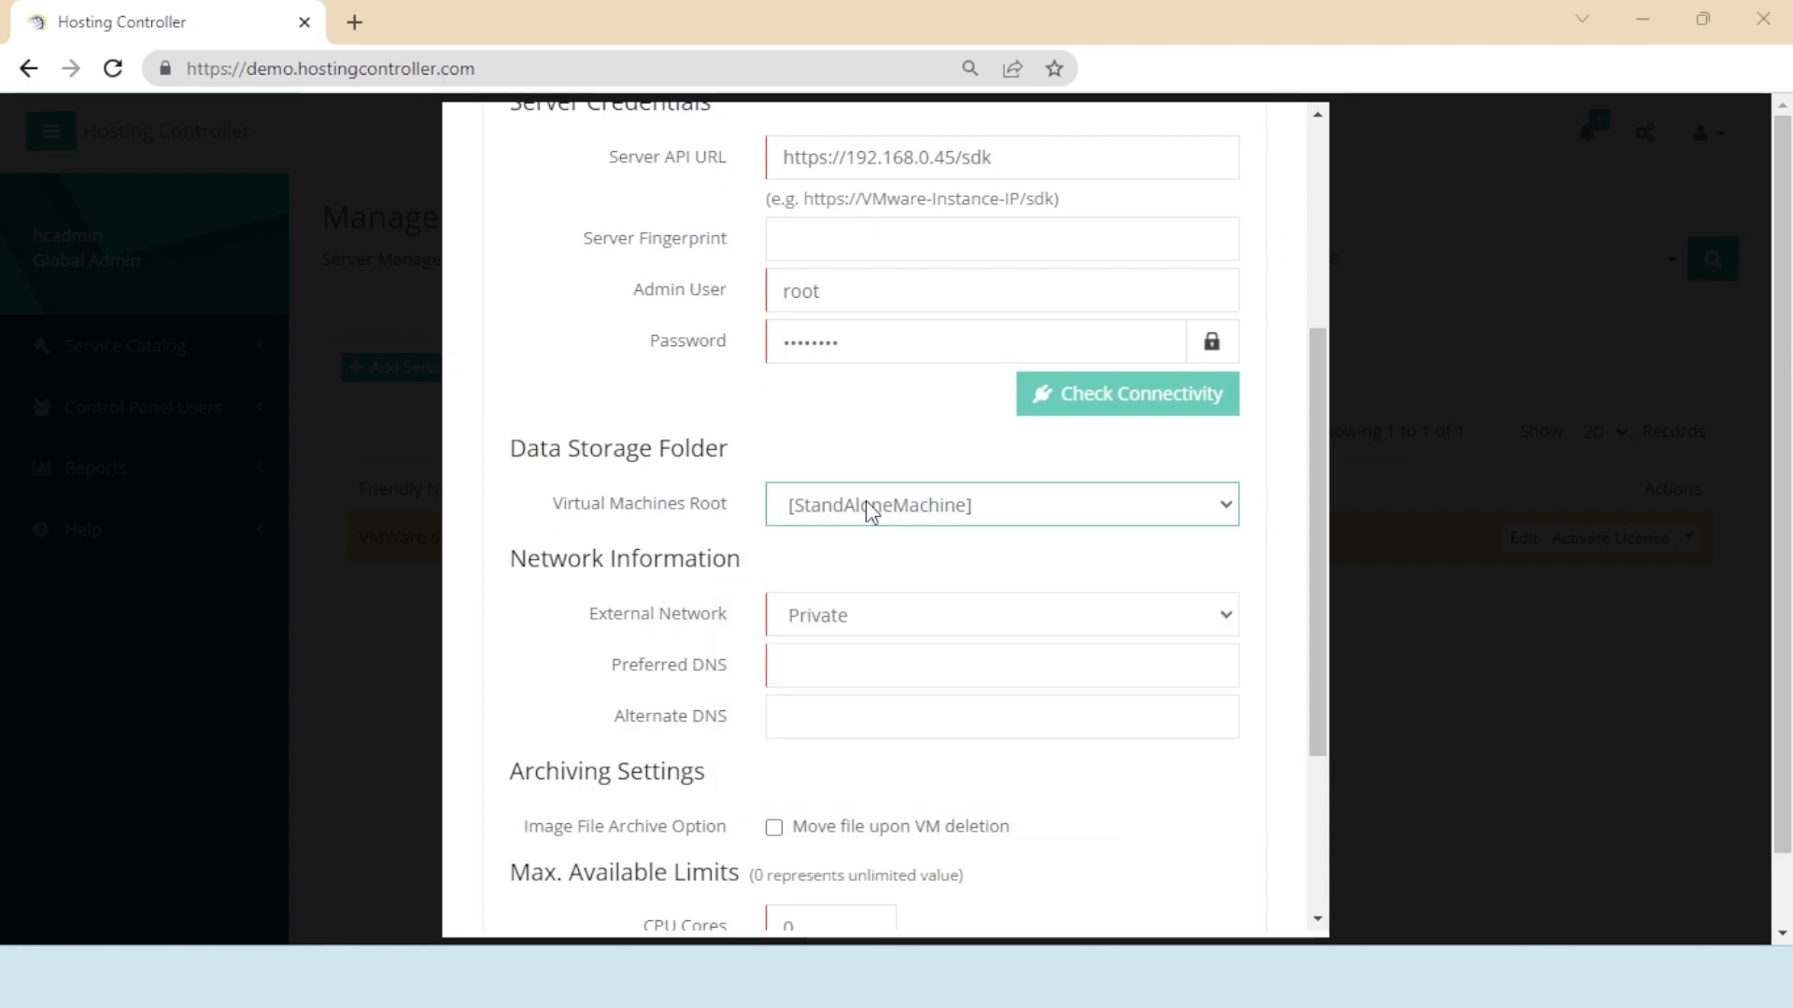
click(843, 614)
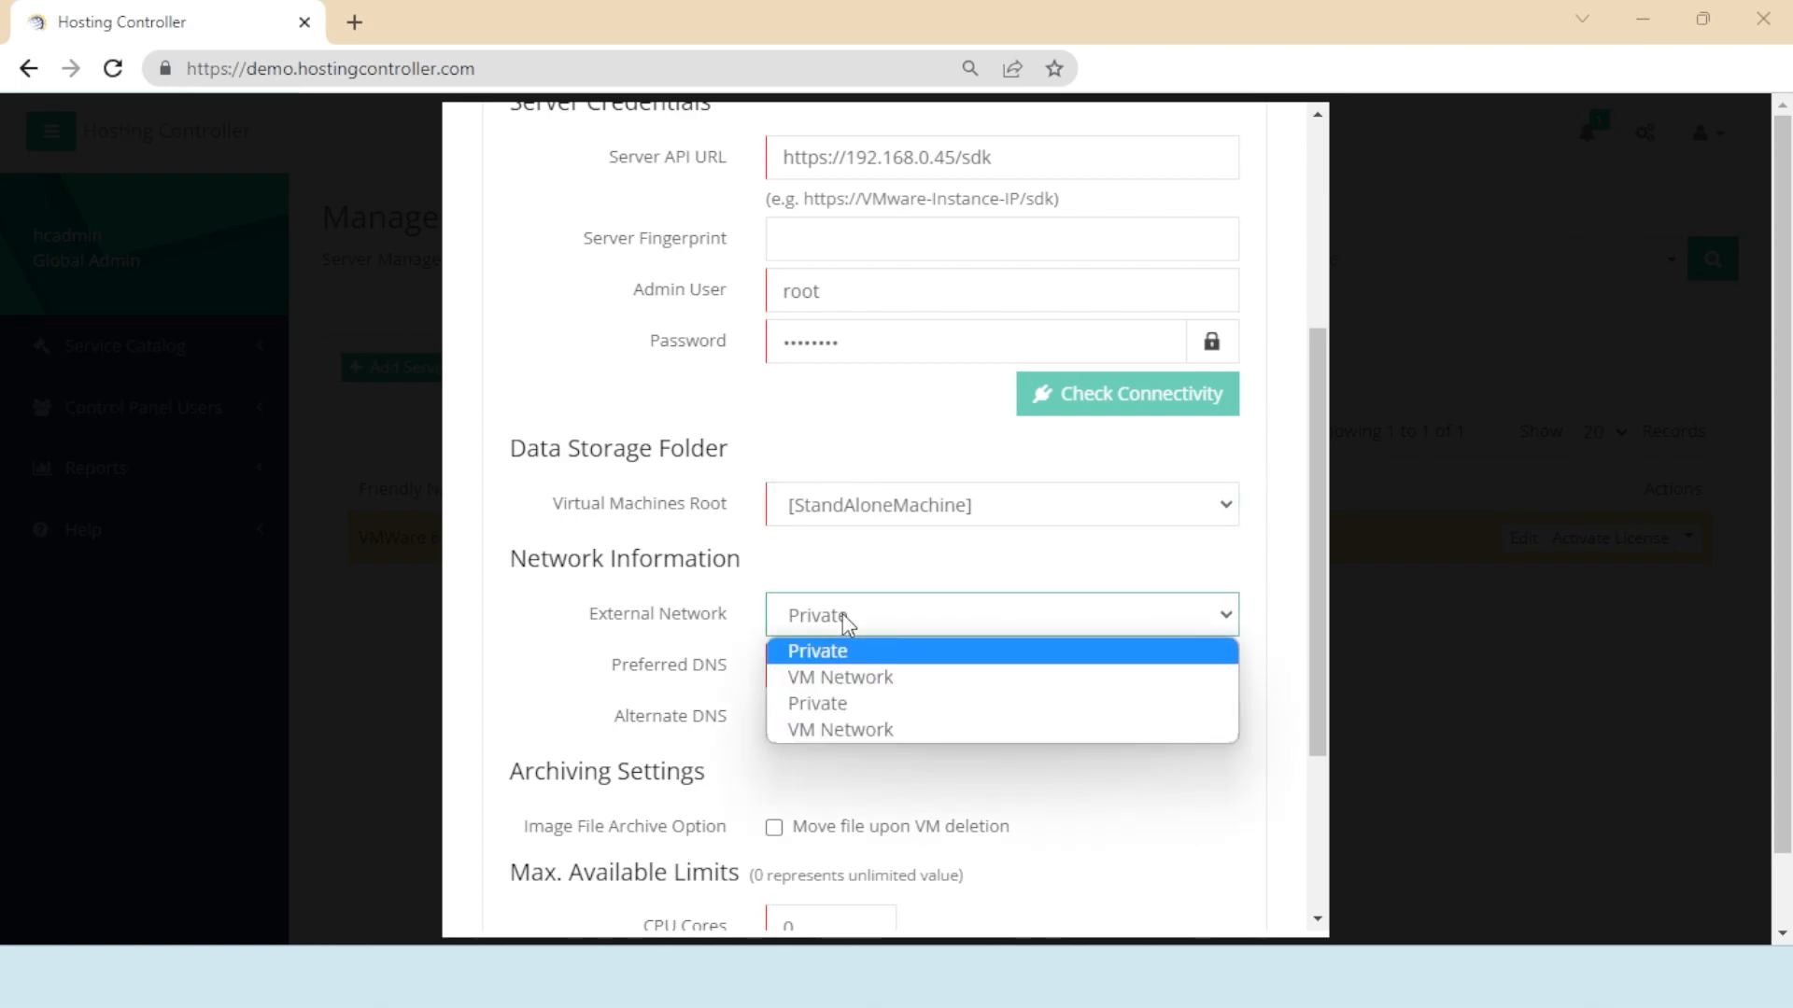
click(842, 618)
- Set the preferred DNS to 192.168.0.1 and the alternate DNS to 8.8.4.4, and save the server configuration
click(831, 667)
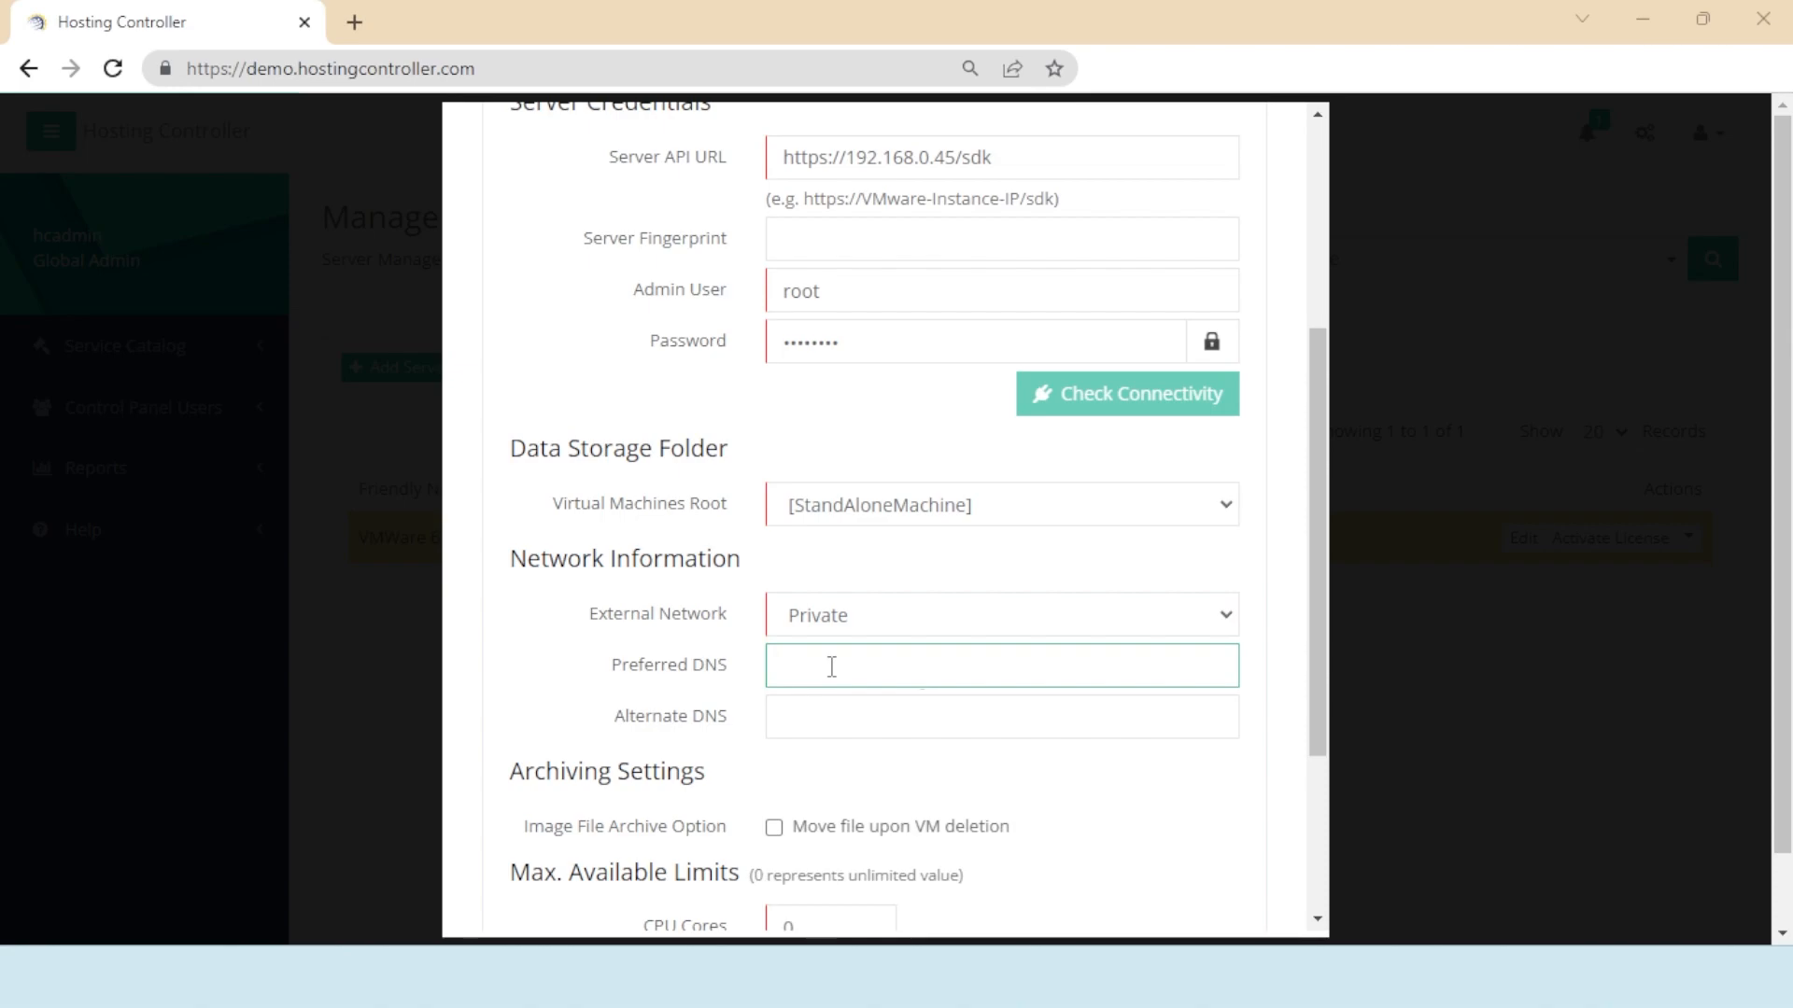
click(860, 703)
click(862, 710)
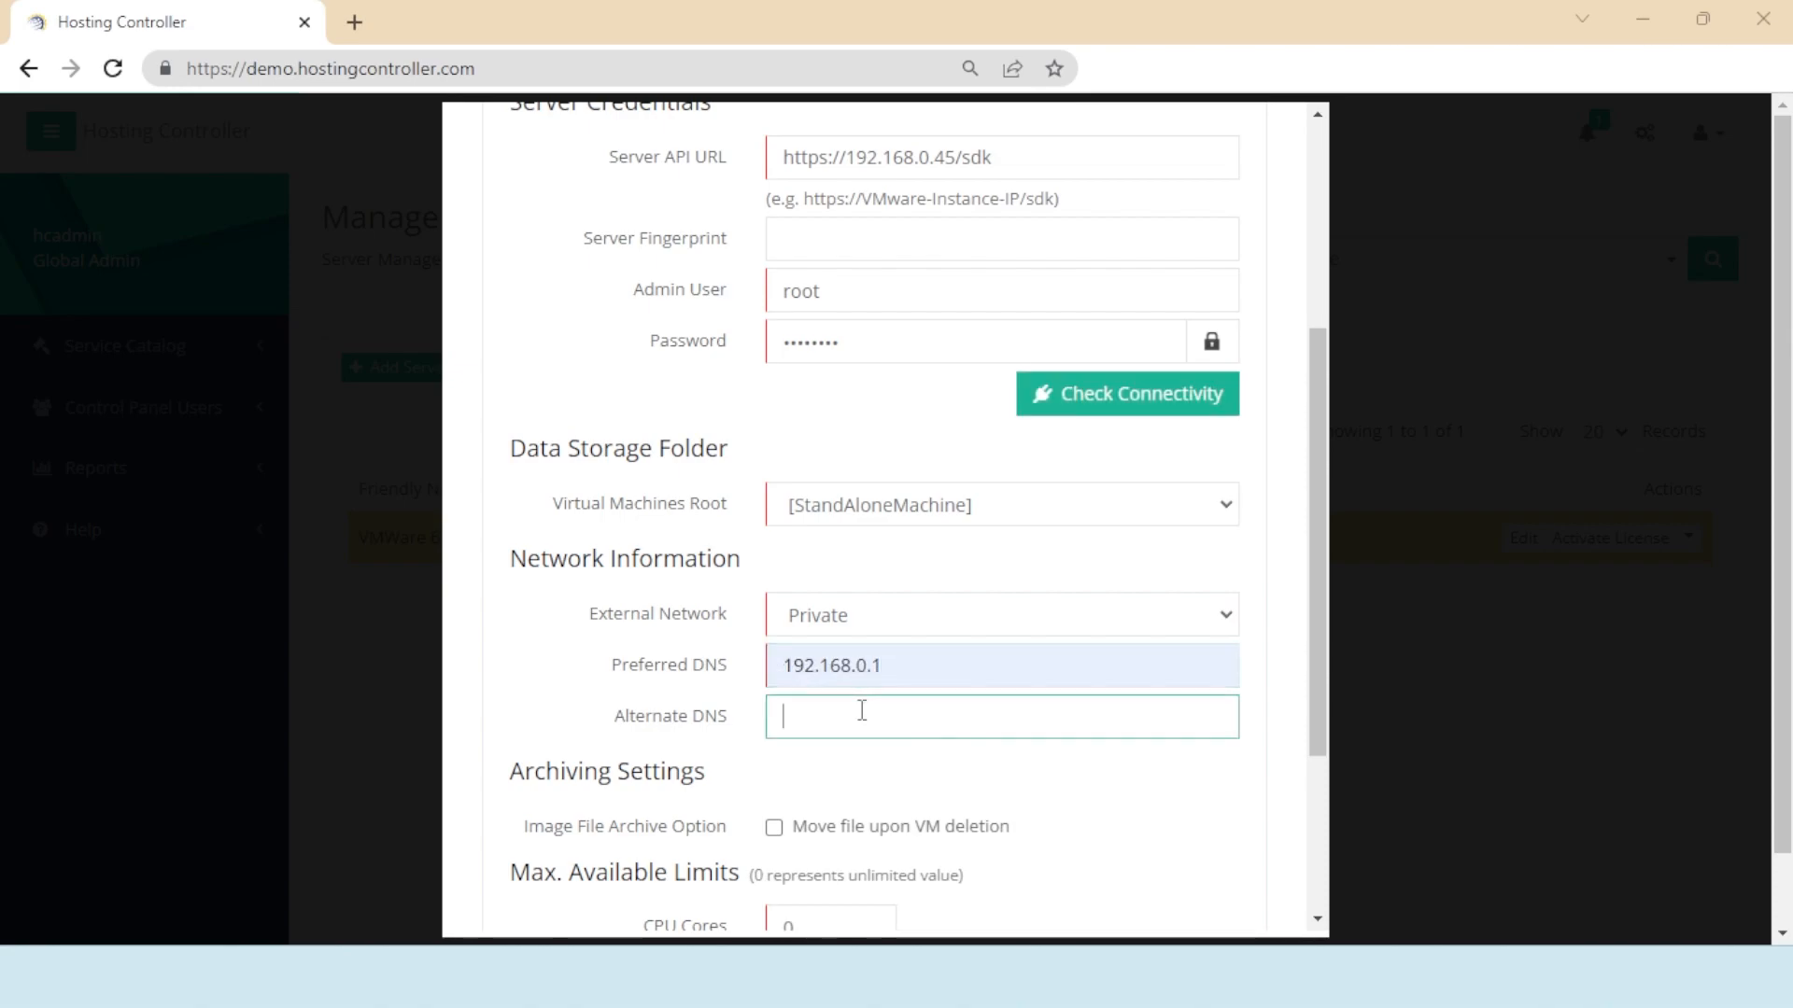
click(826, 790)
scroll(826, 790, down, 1)
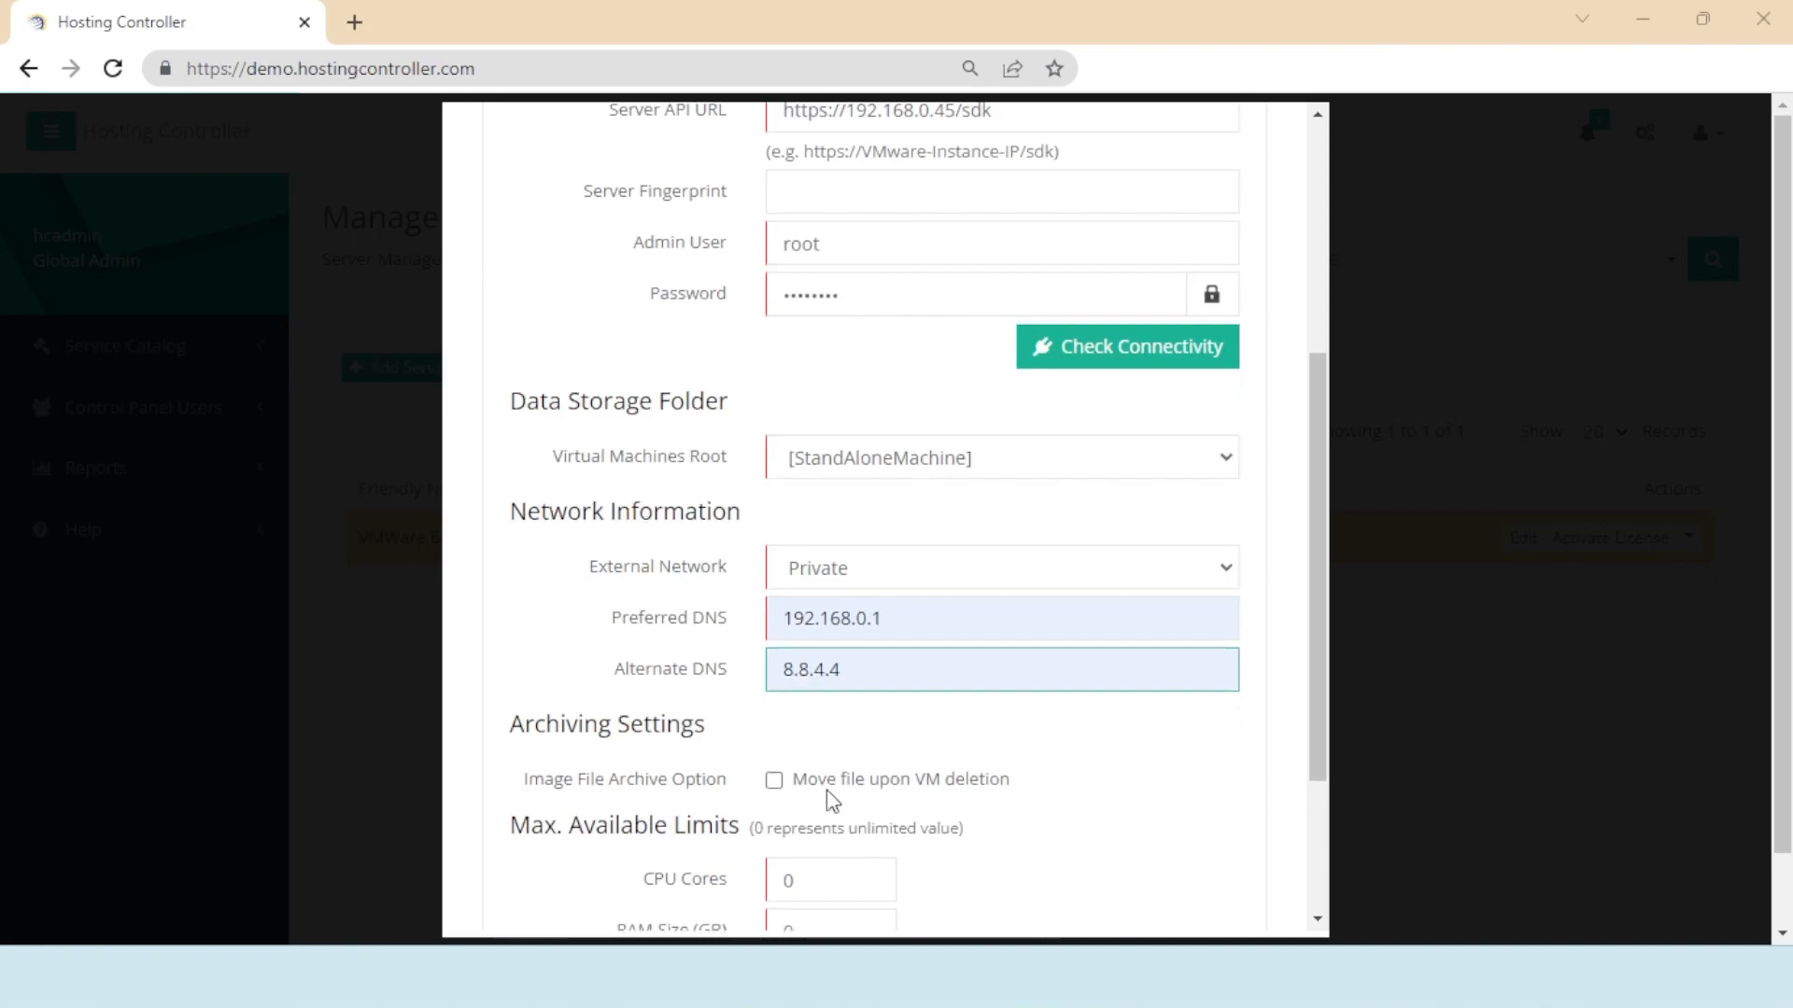
scroll(827, 790, down, 3)
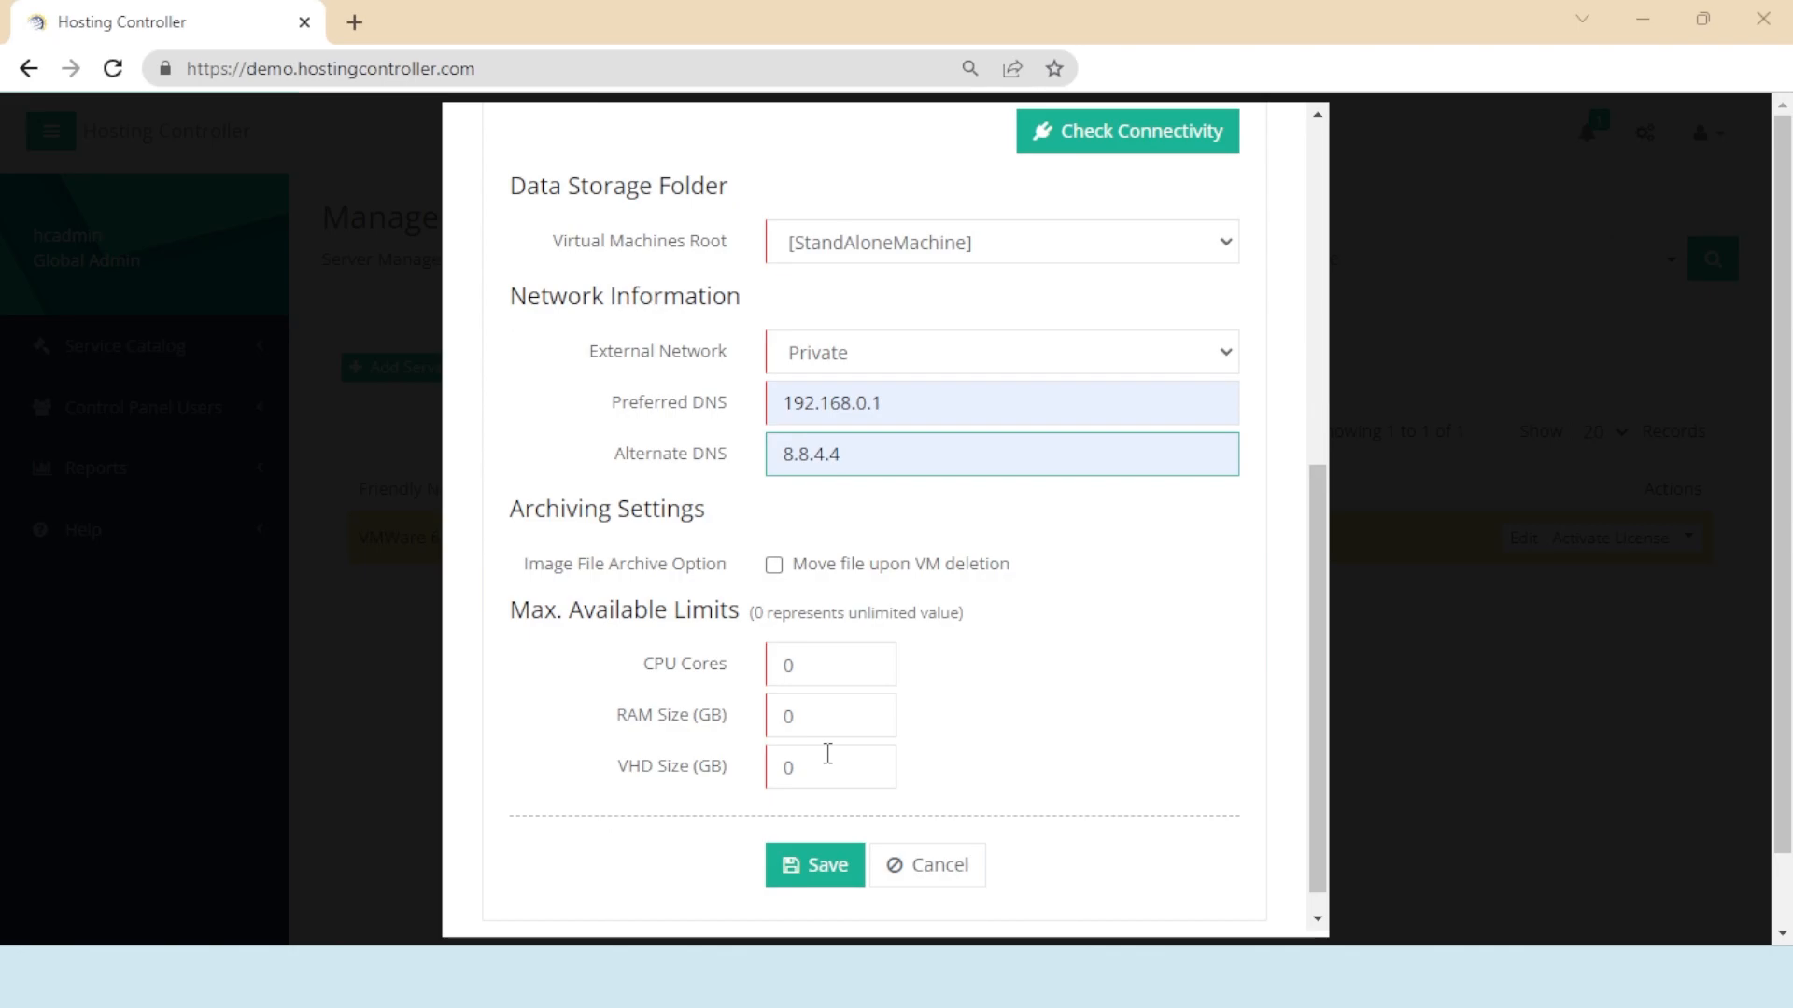
click(813, 861)
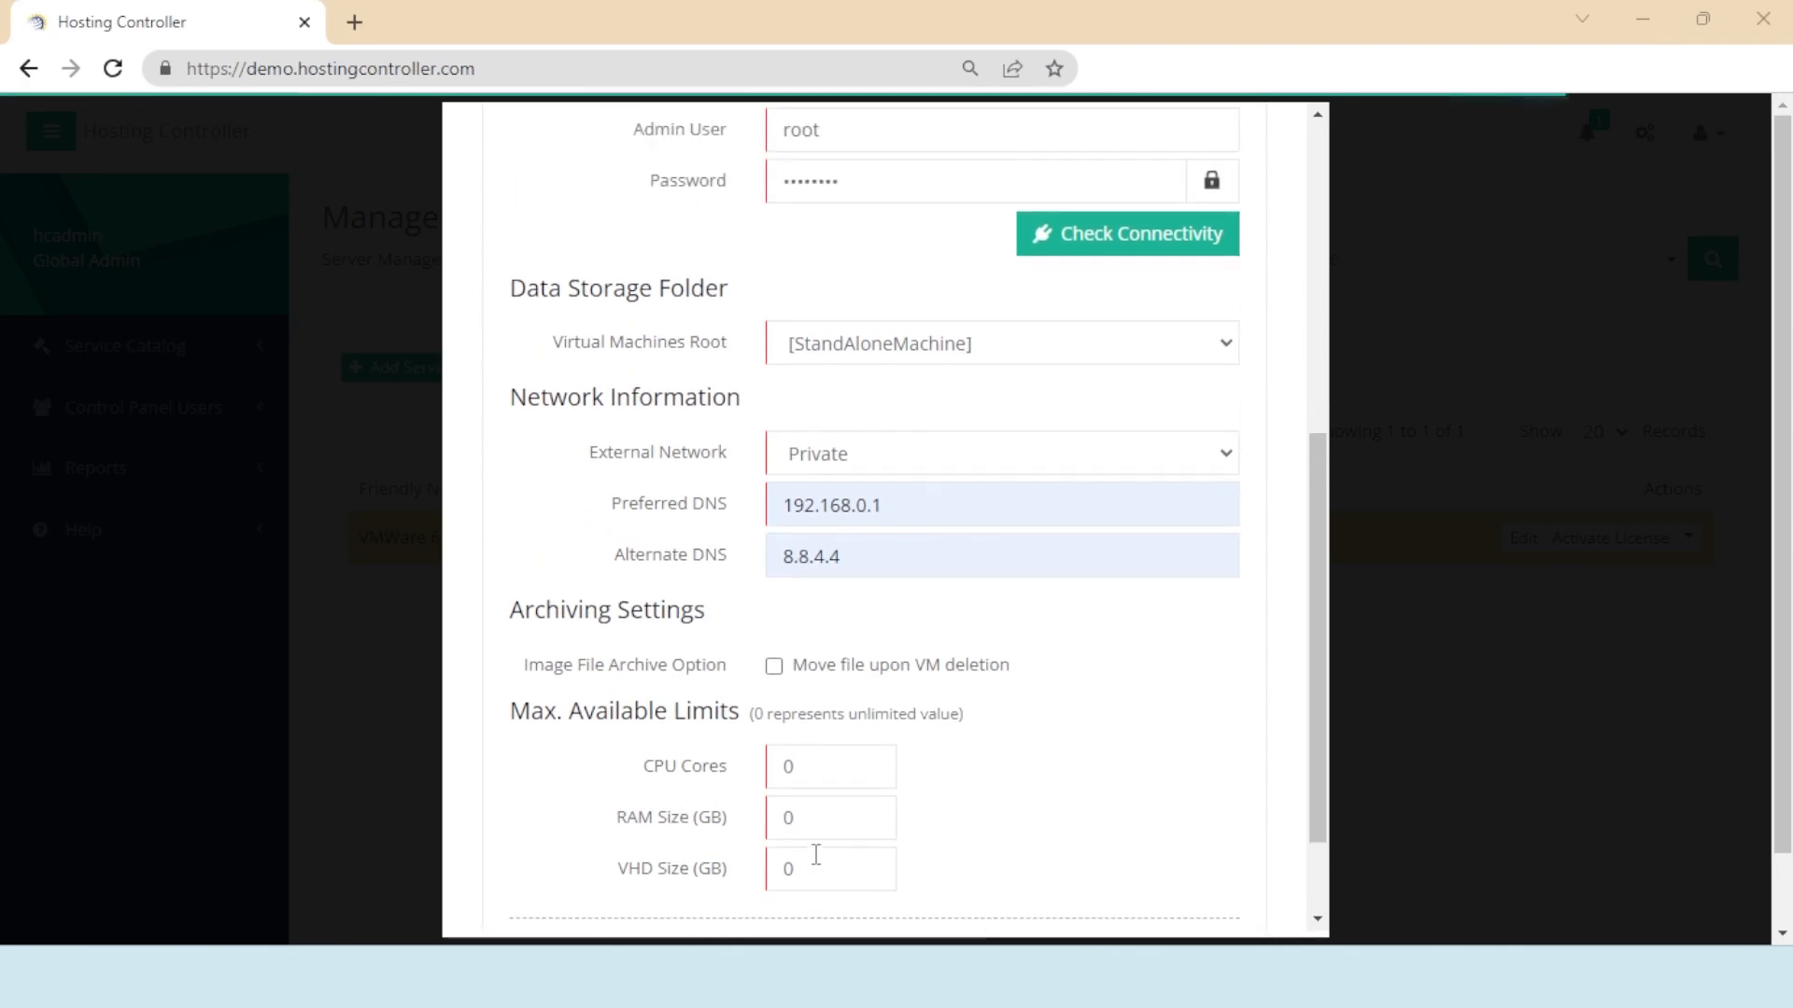